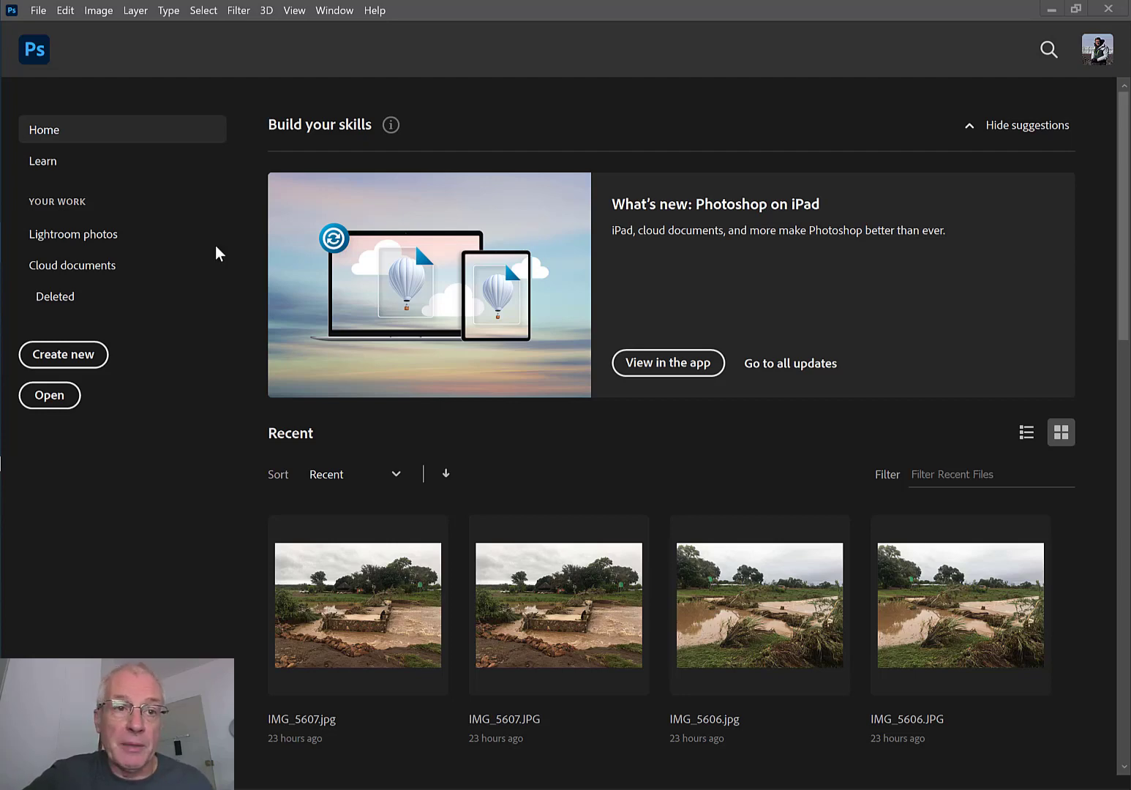
- Open raw photo 066A7910.CR2 from the 2020-01 backup folder into Camera Raw
click(41, 9)
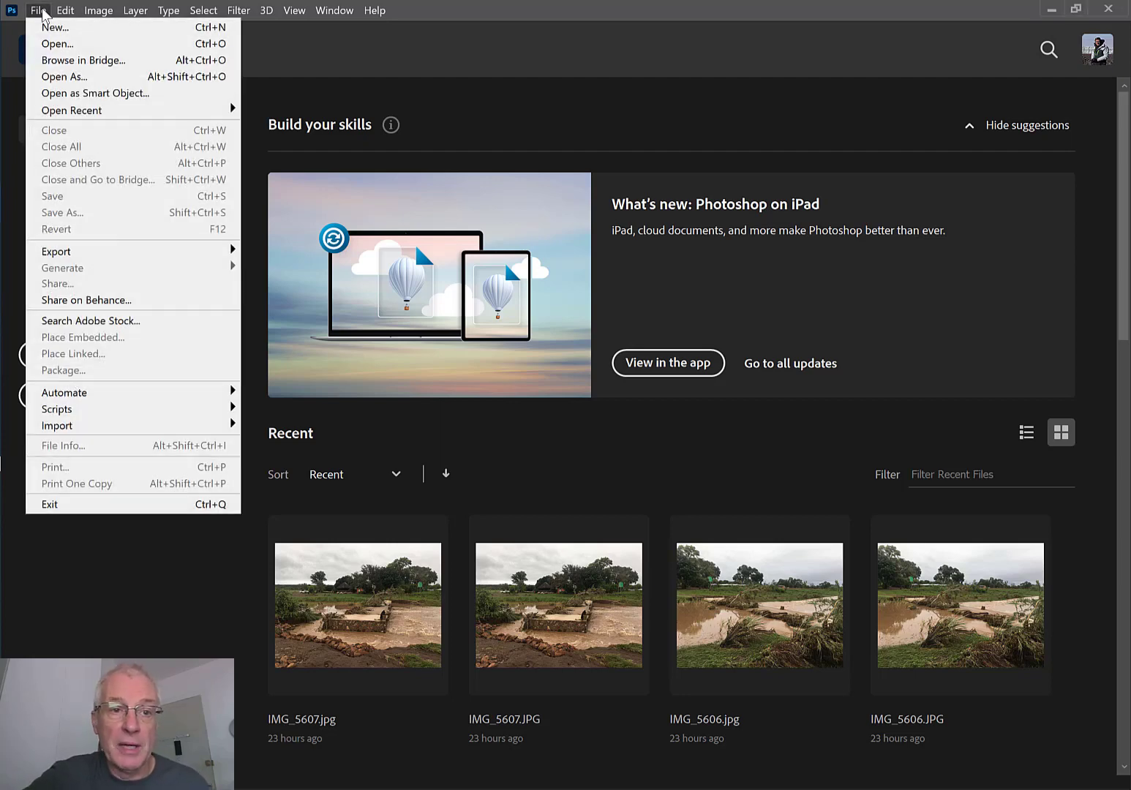
click(55, 39)
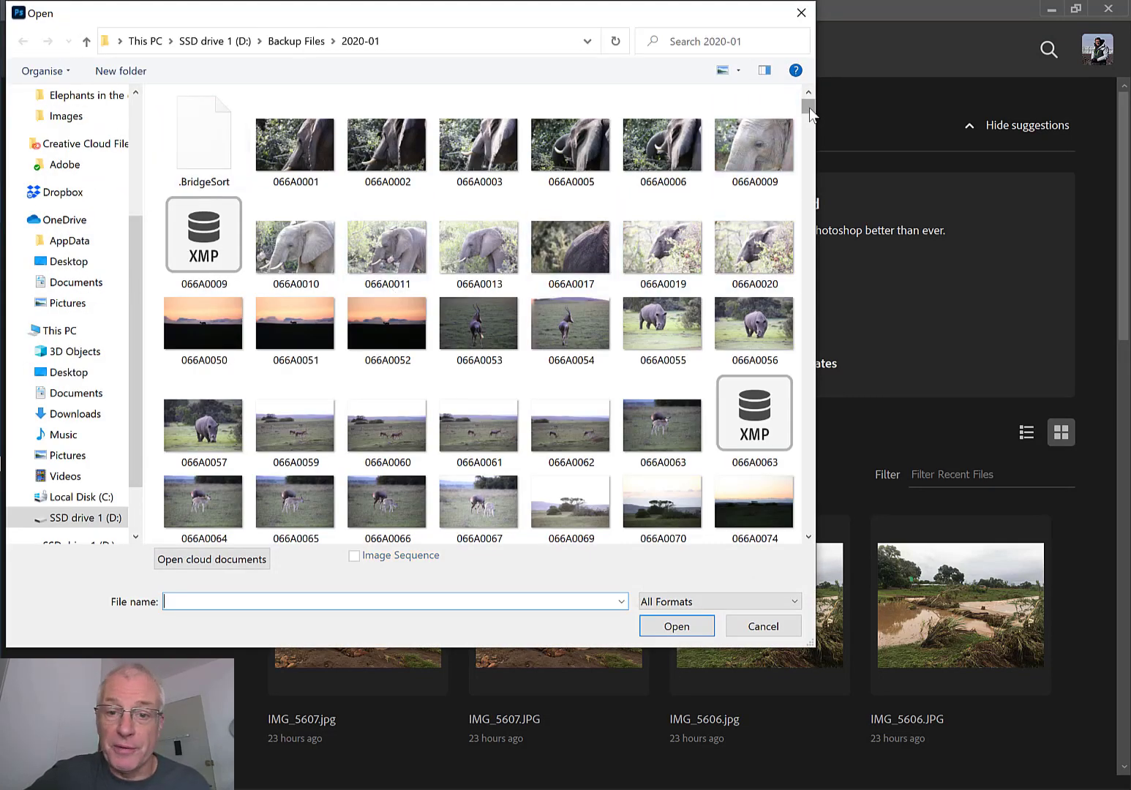
drag(809, 108, 829, 367)
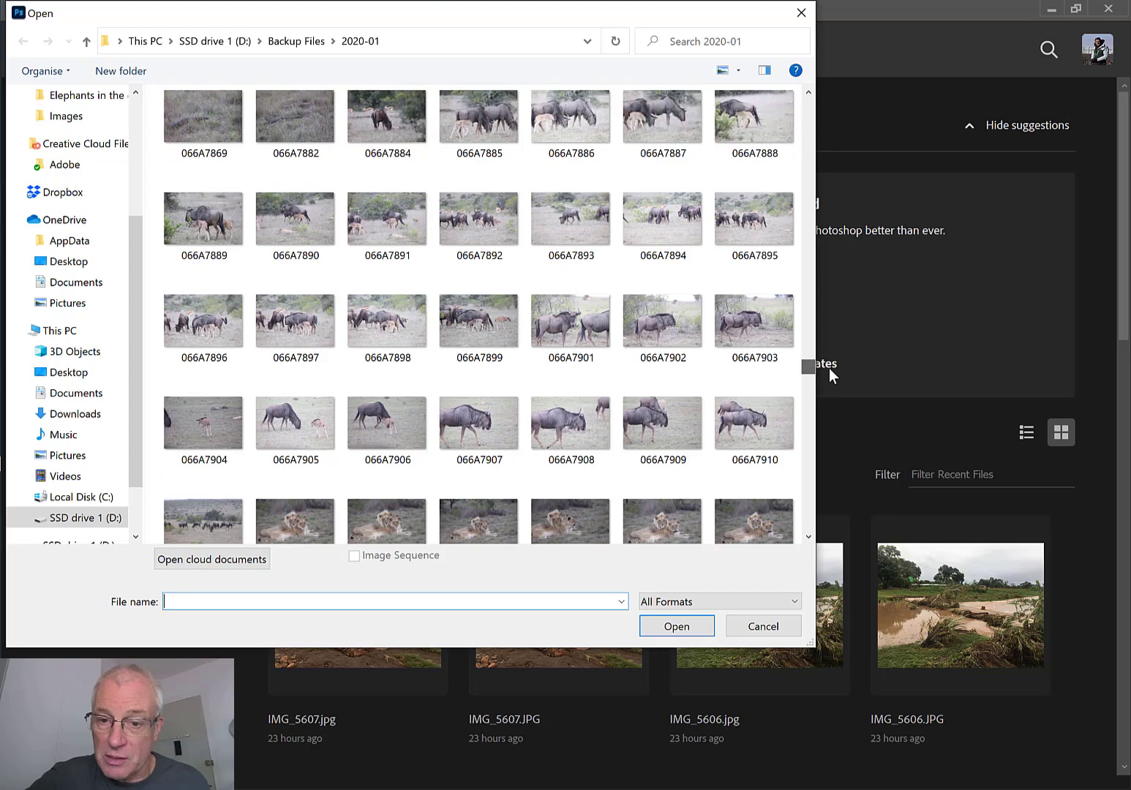
click(777, 413)
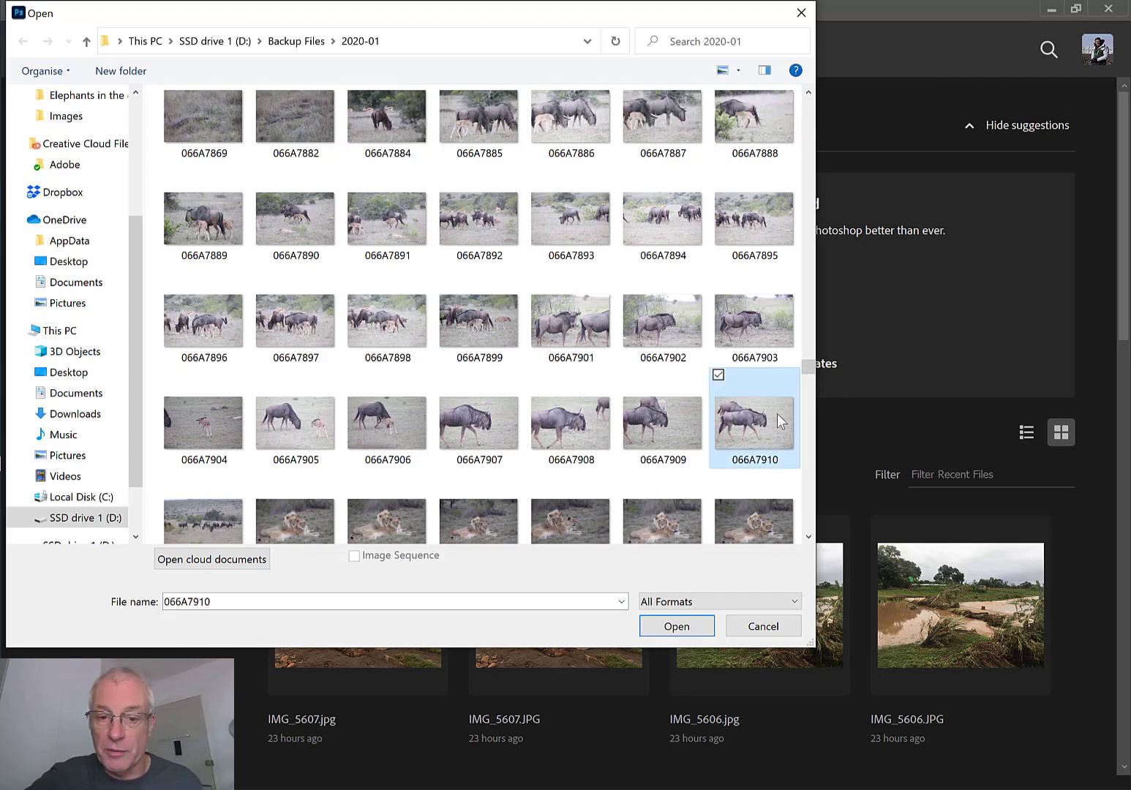
click(684, 629)
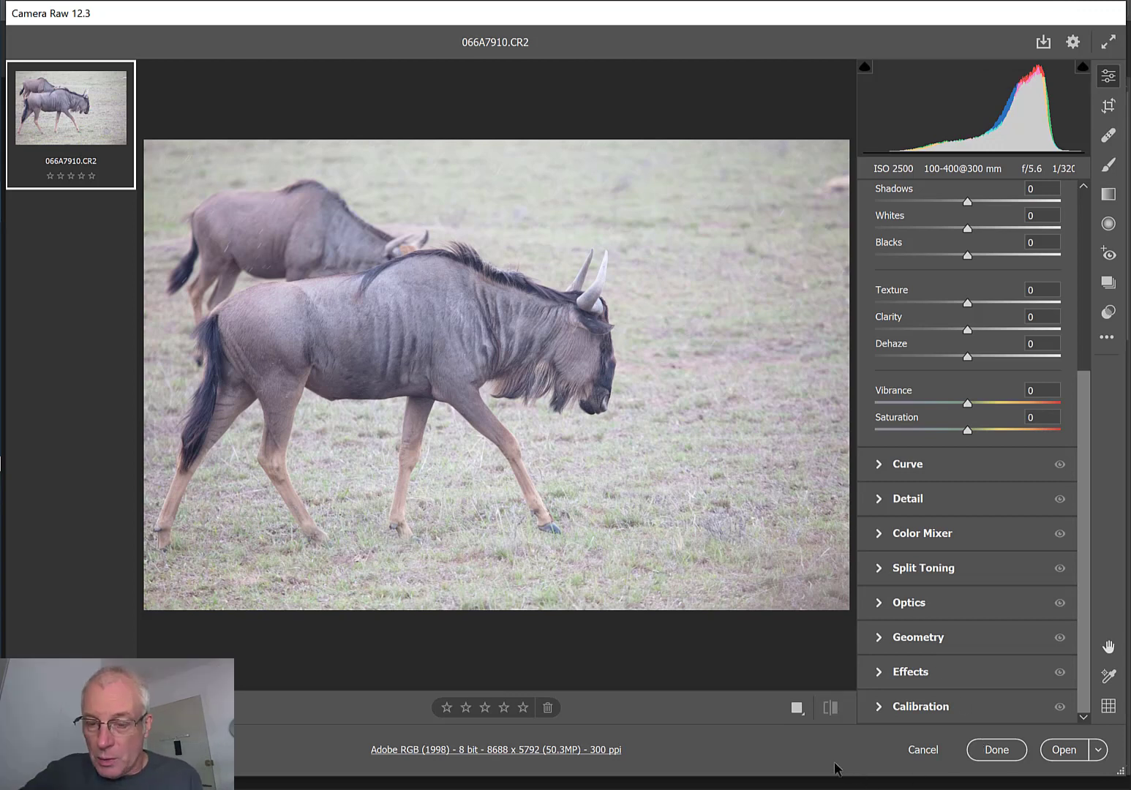
- Enable Remove chromatic aberration and profile corrections under Optics, then open the photo in Photoshop
click(880, 602)
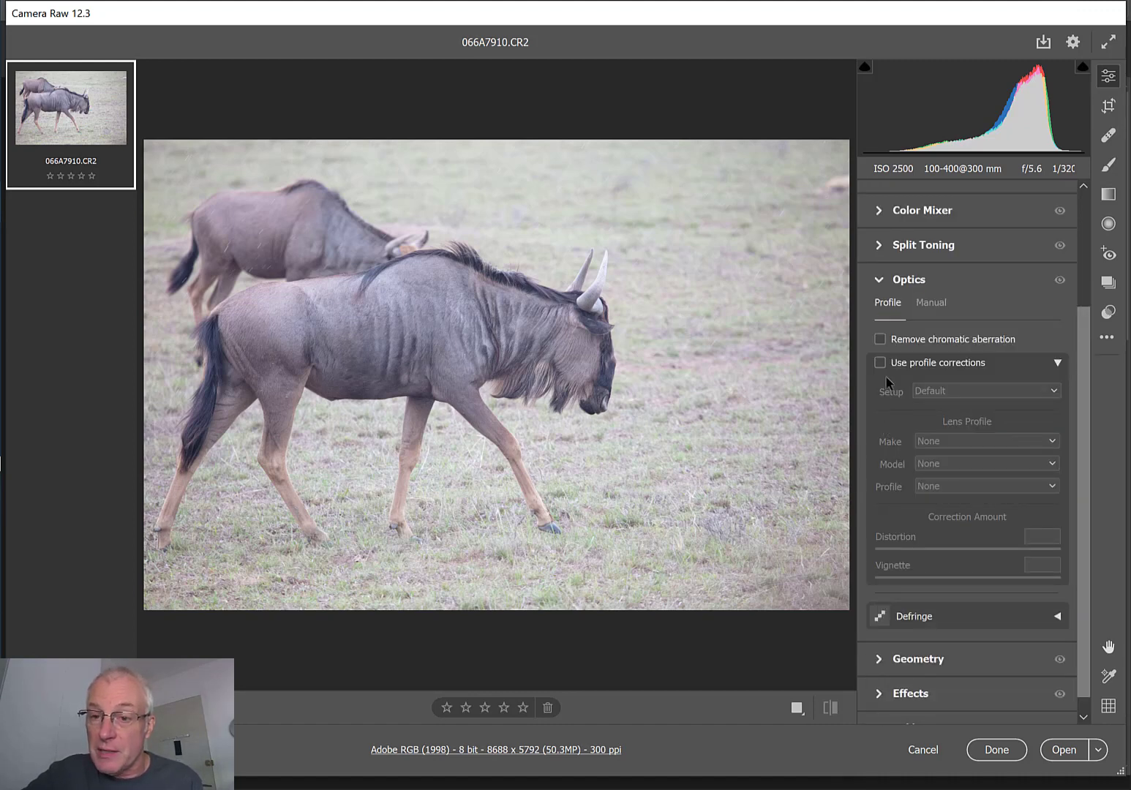
click(883, 340)
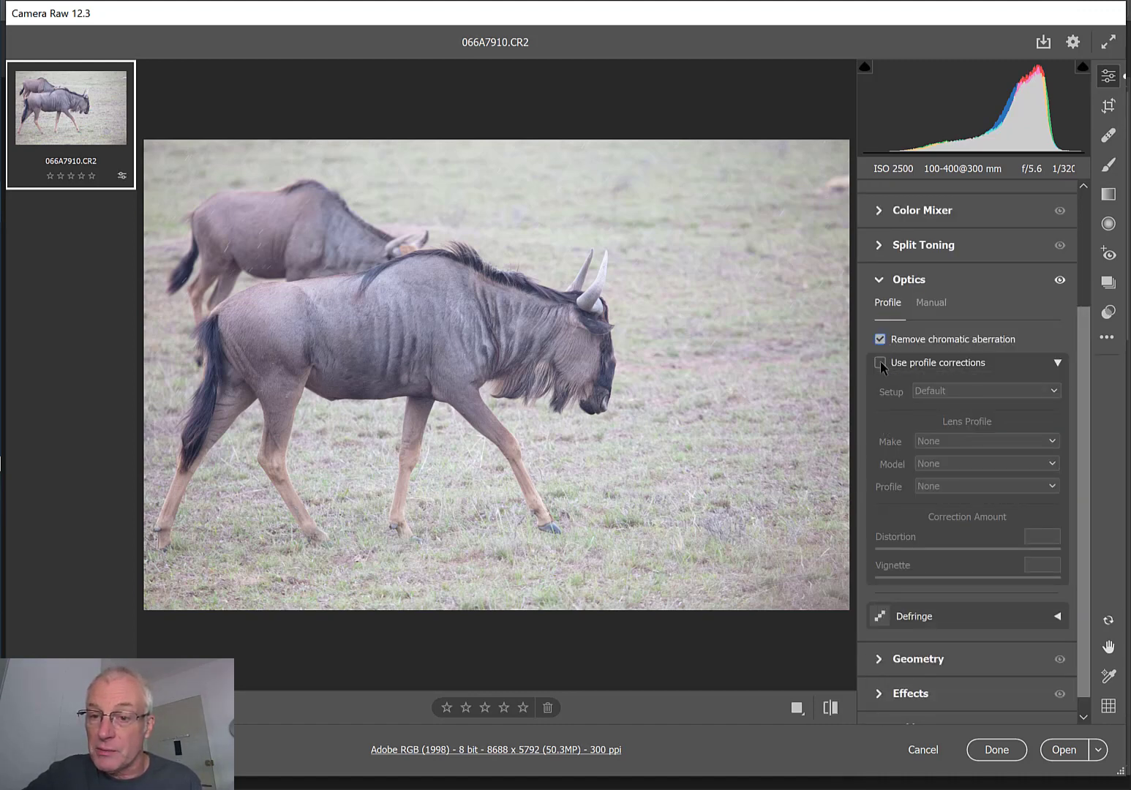
click(881, 362)
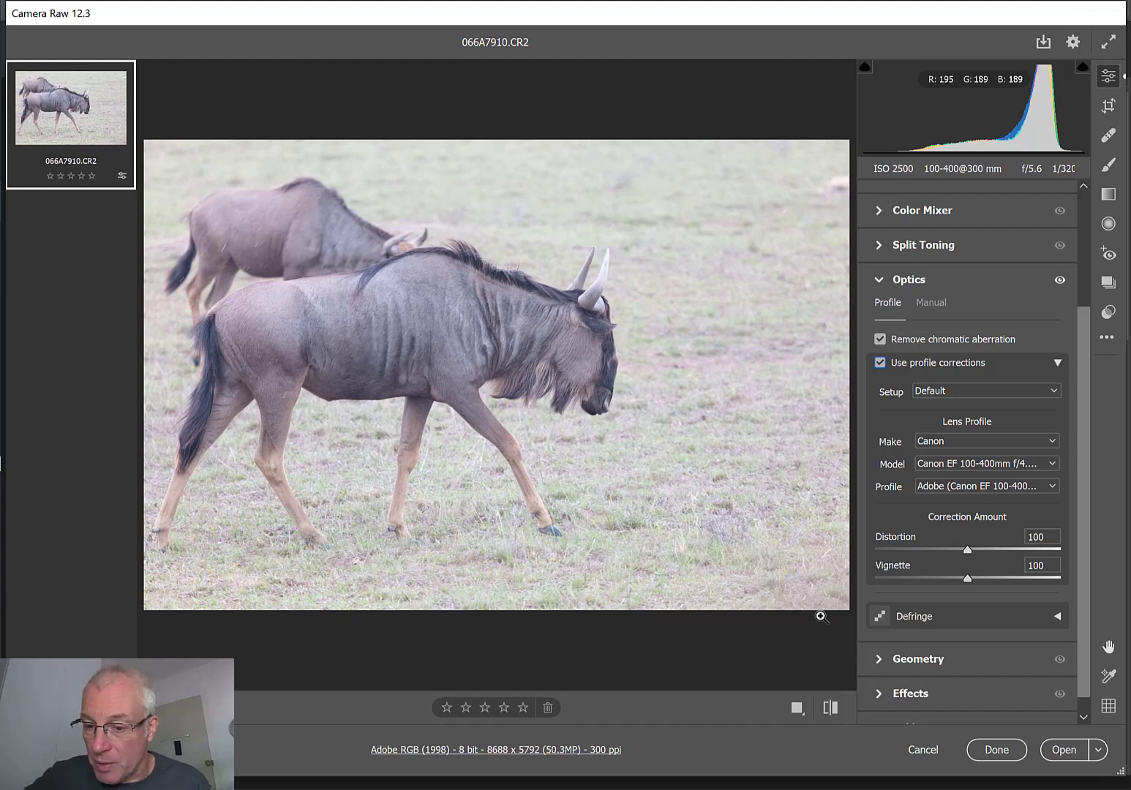
click(1067, 756)
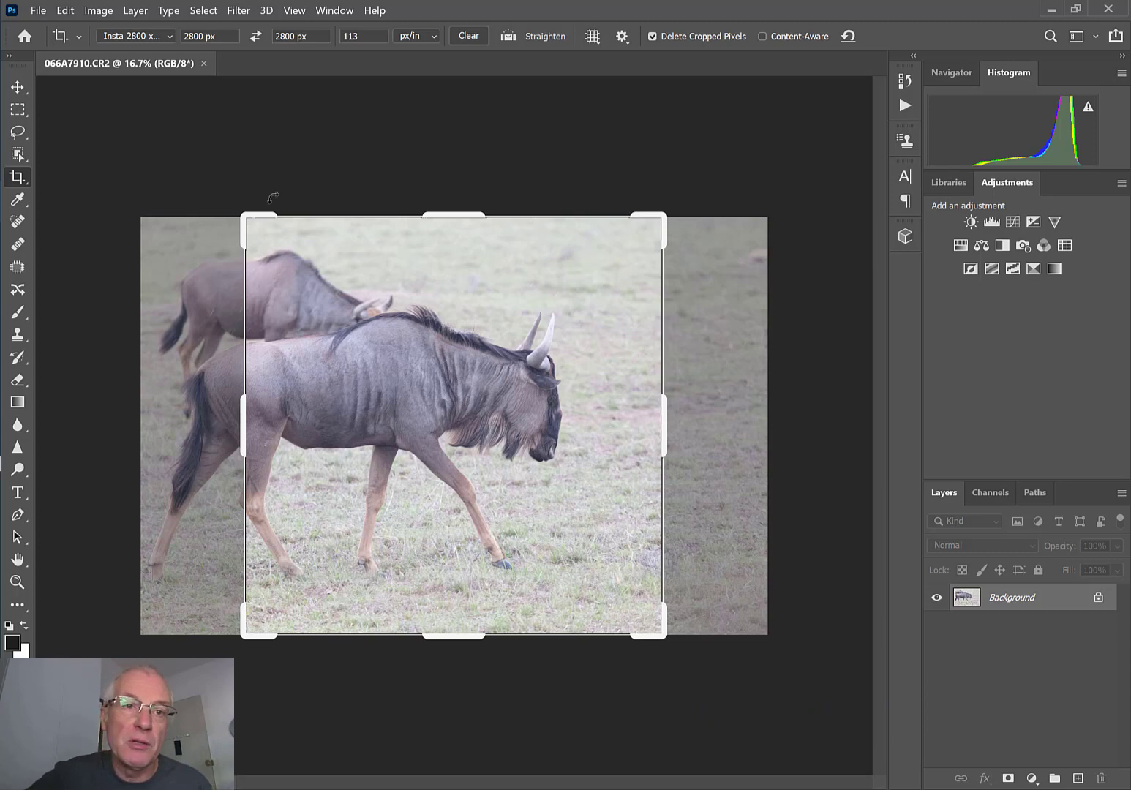
- Apply Levels with Auto, giving input levels 25, 1.05 and 252
click(102, 11)
mouse_move(111, 48)
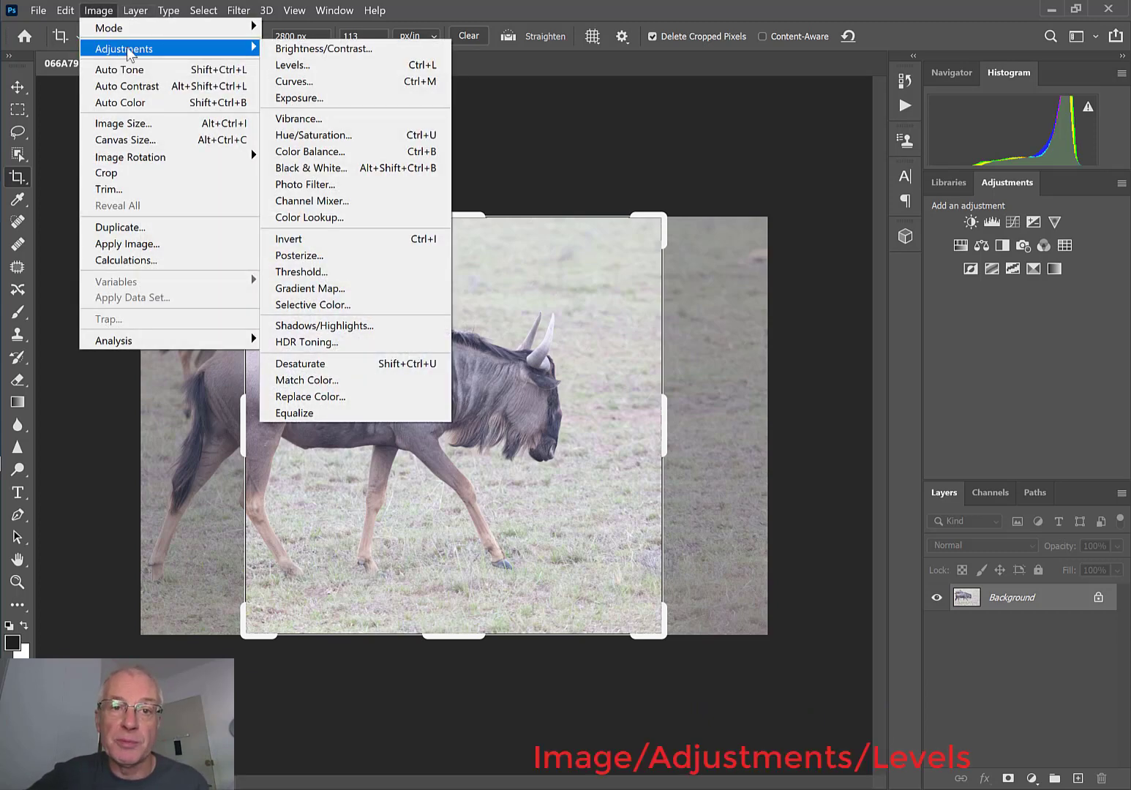
click(293, 65)
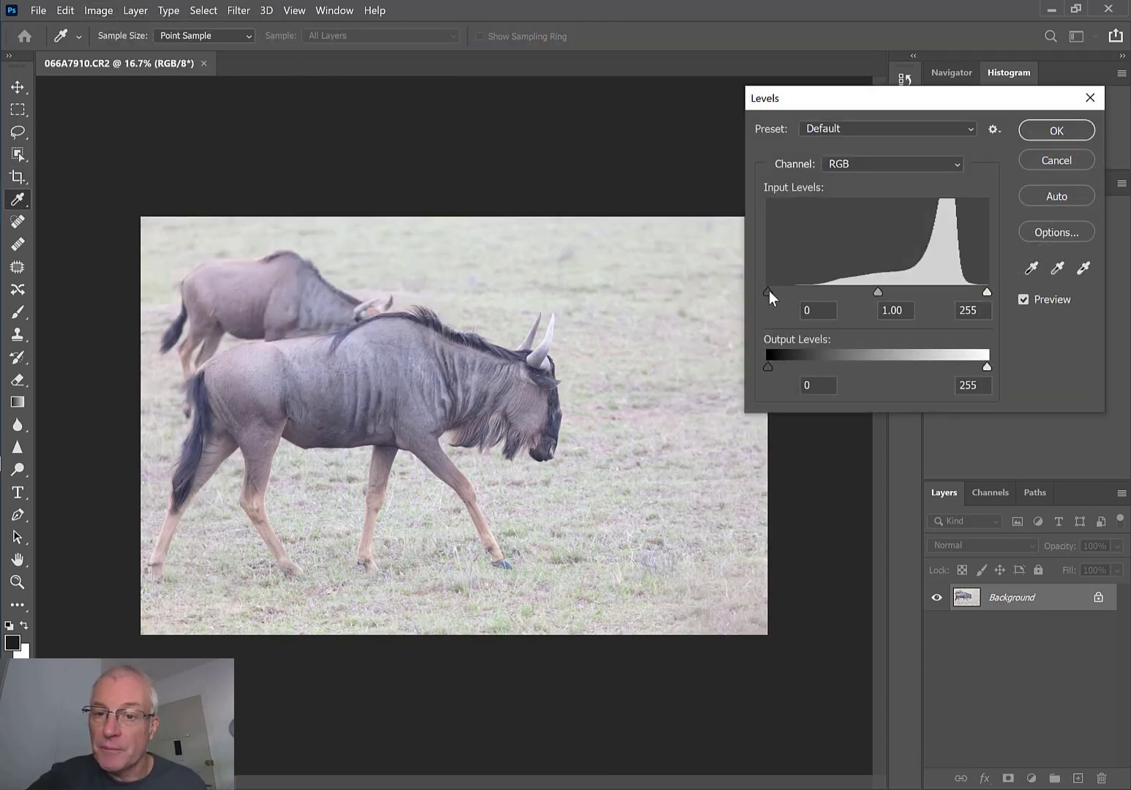
drag(769, 290, 796, 296)
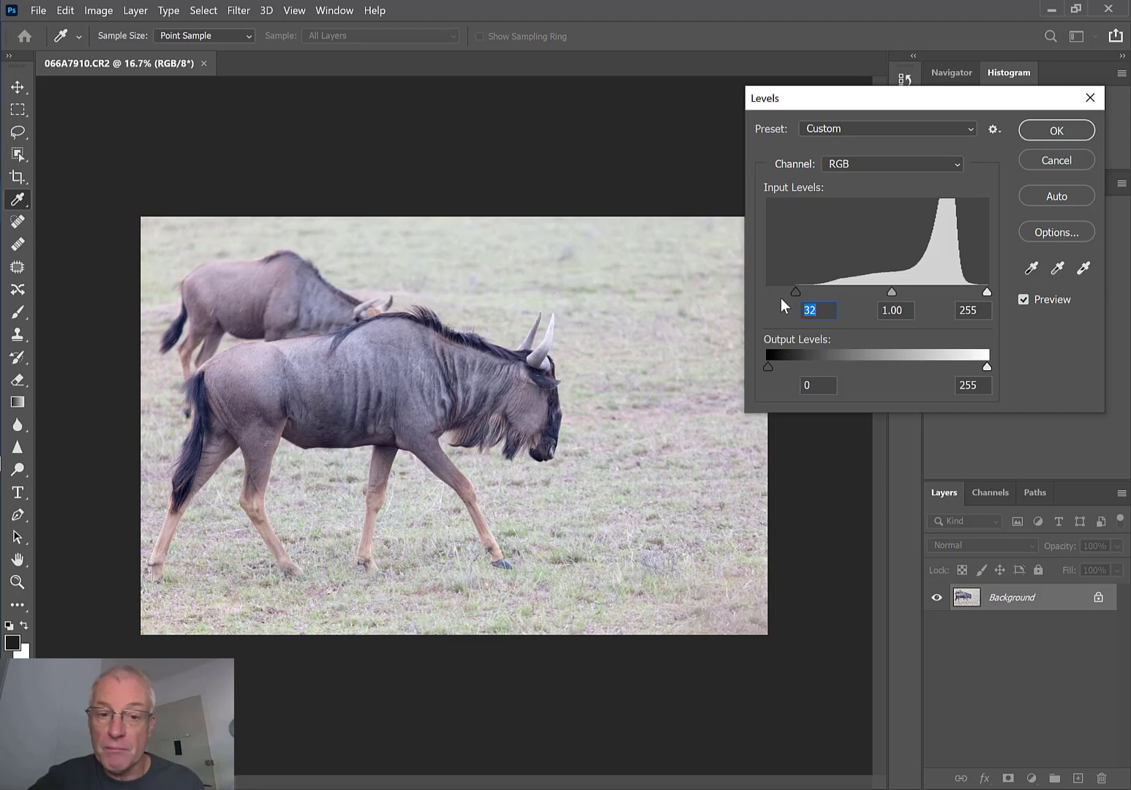
click(1054, 194)
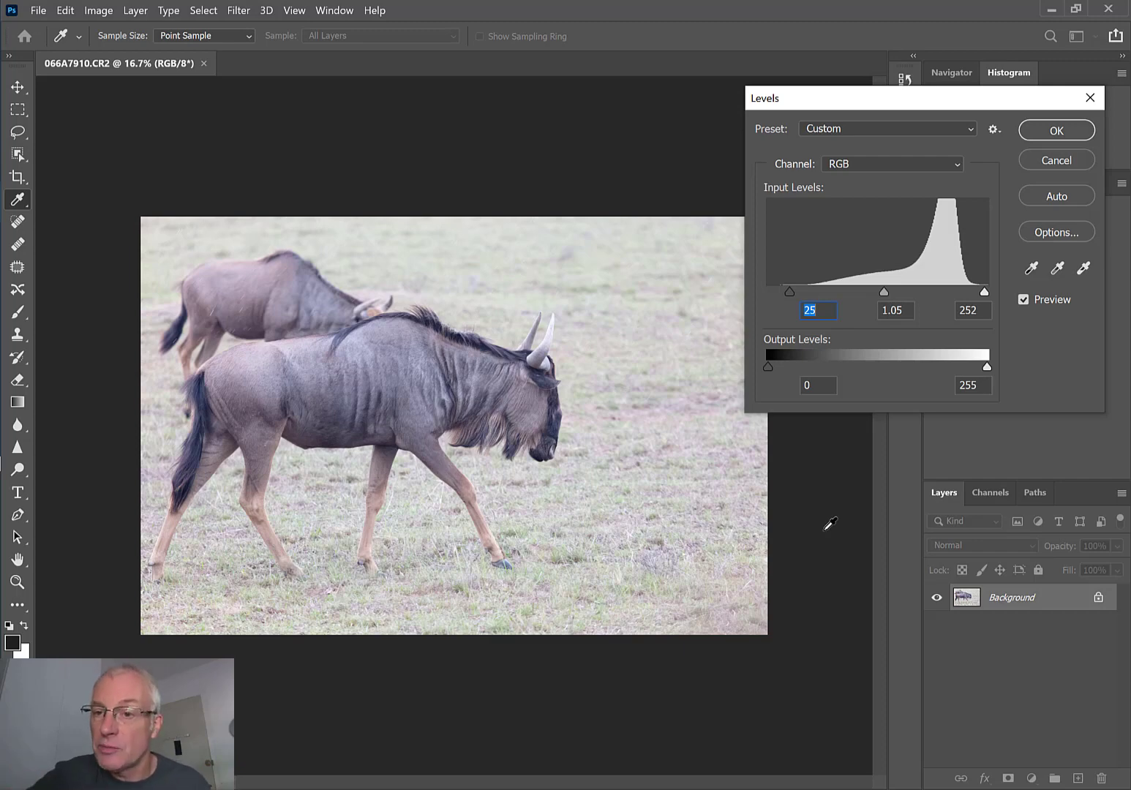
click(1054, 131)
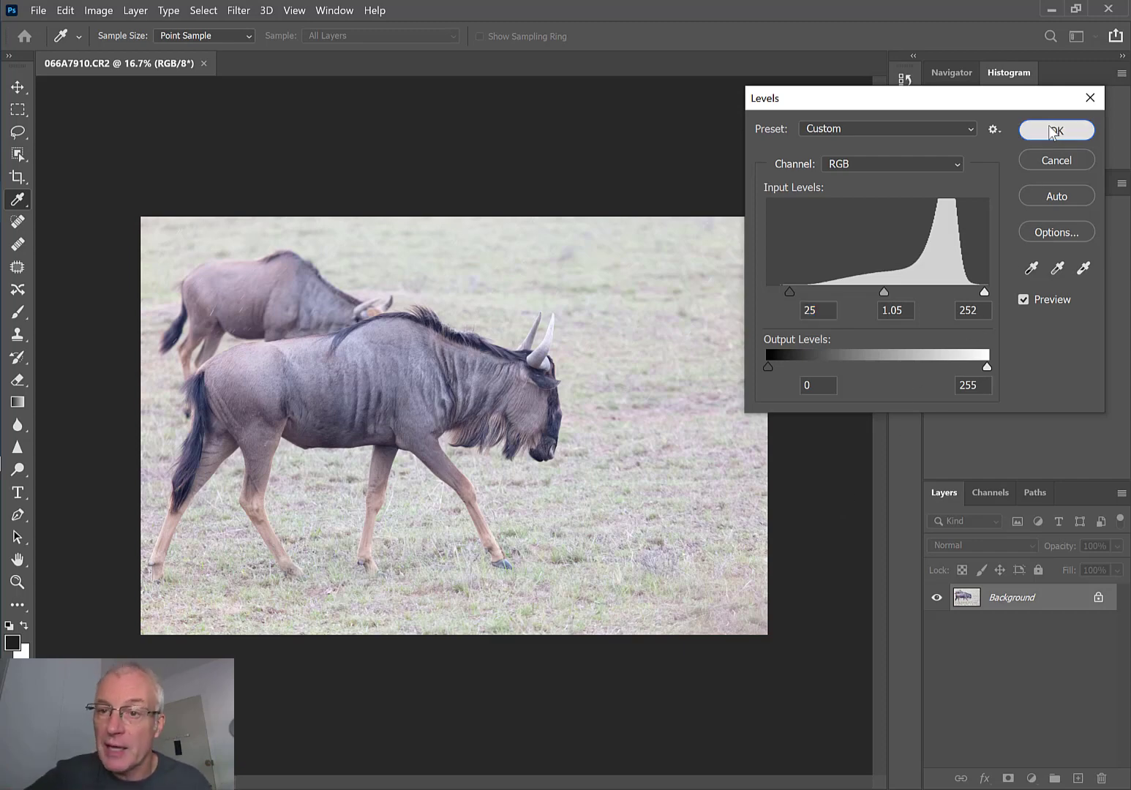
key(c)
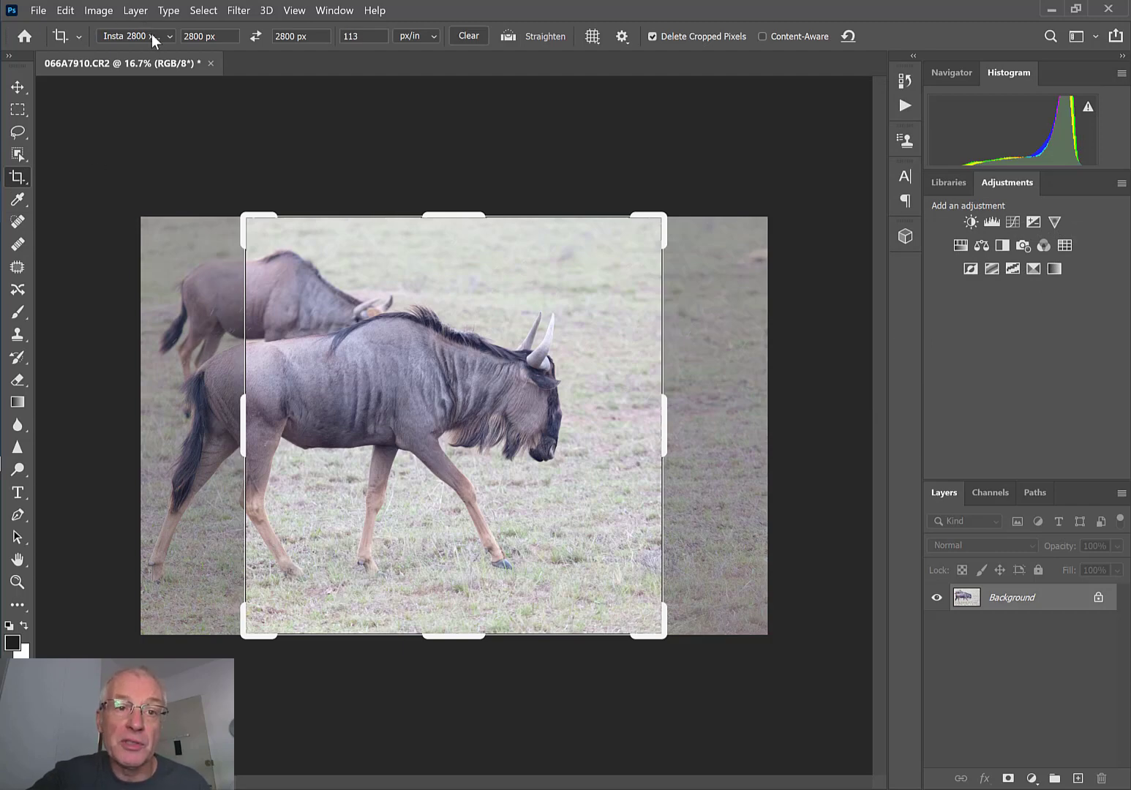
- Set the crop preset to Original Ratio, then cancel the pending crop
click(169, 38)
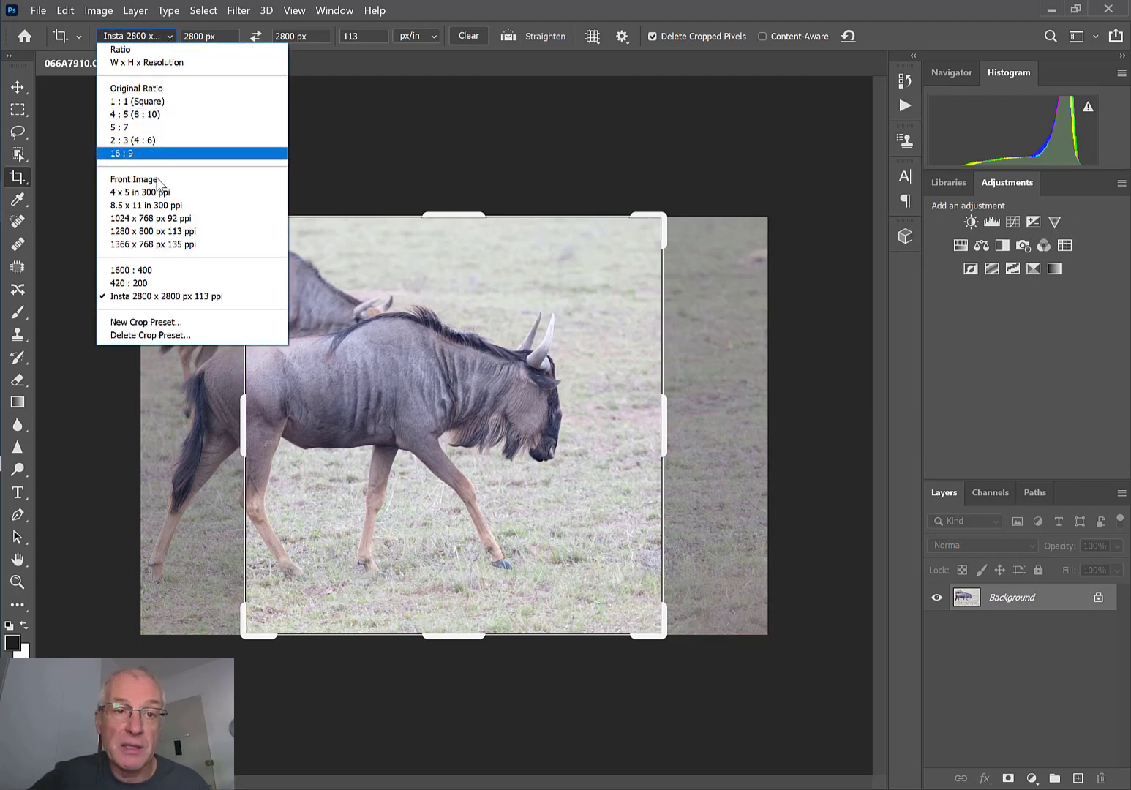
click(136, 88)
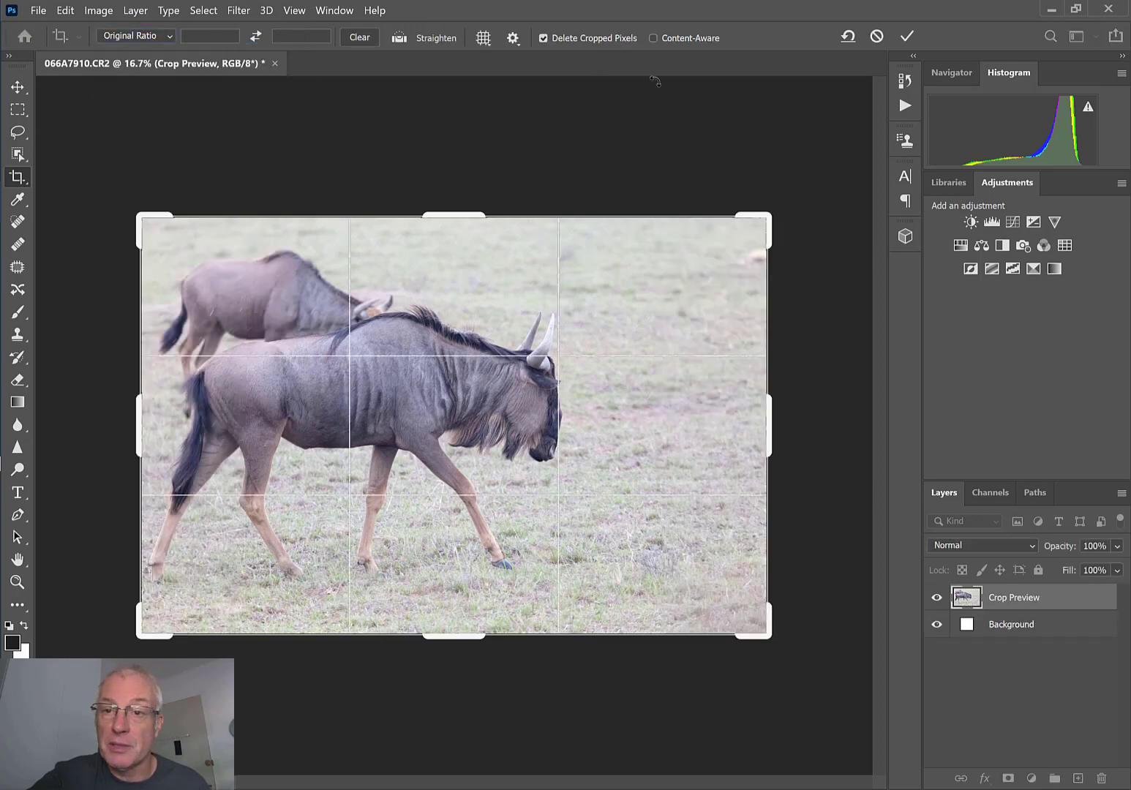
click(877, 37)
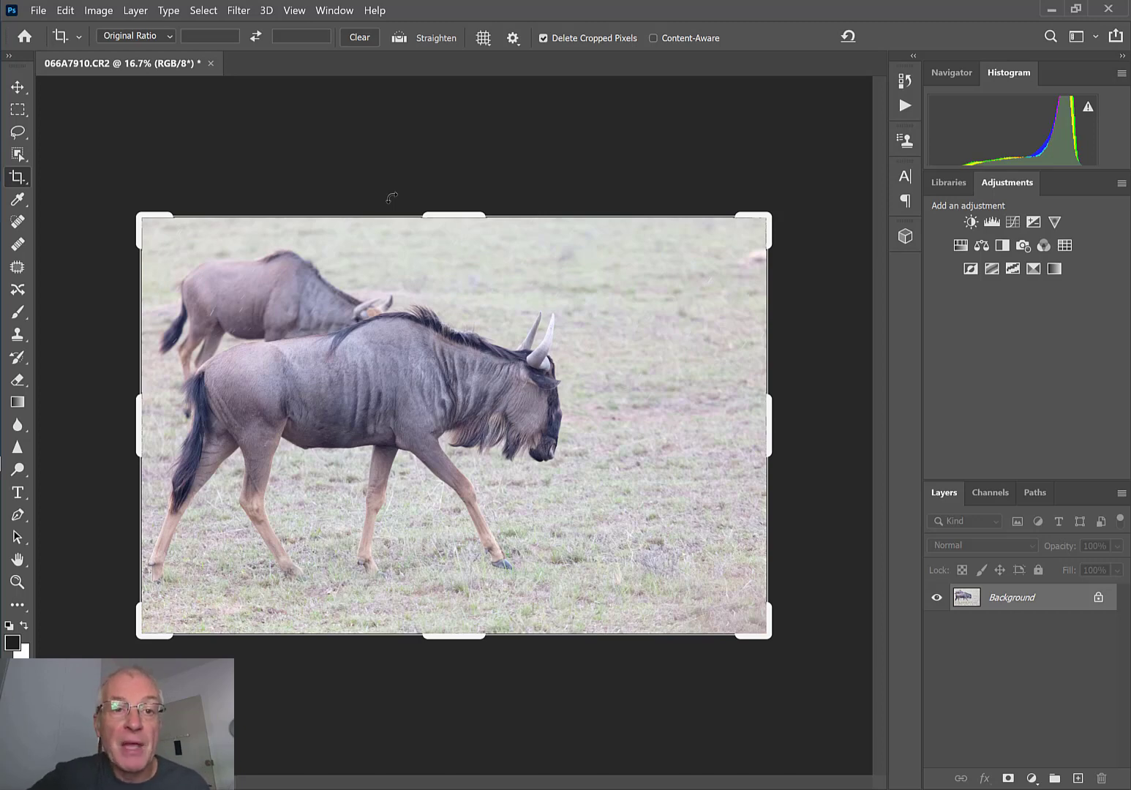
click(239, 10)
- Open the Camera Raw Filter and apply Auto tone settings
click(276, 104)
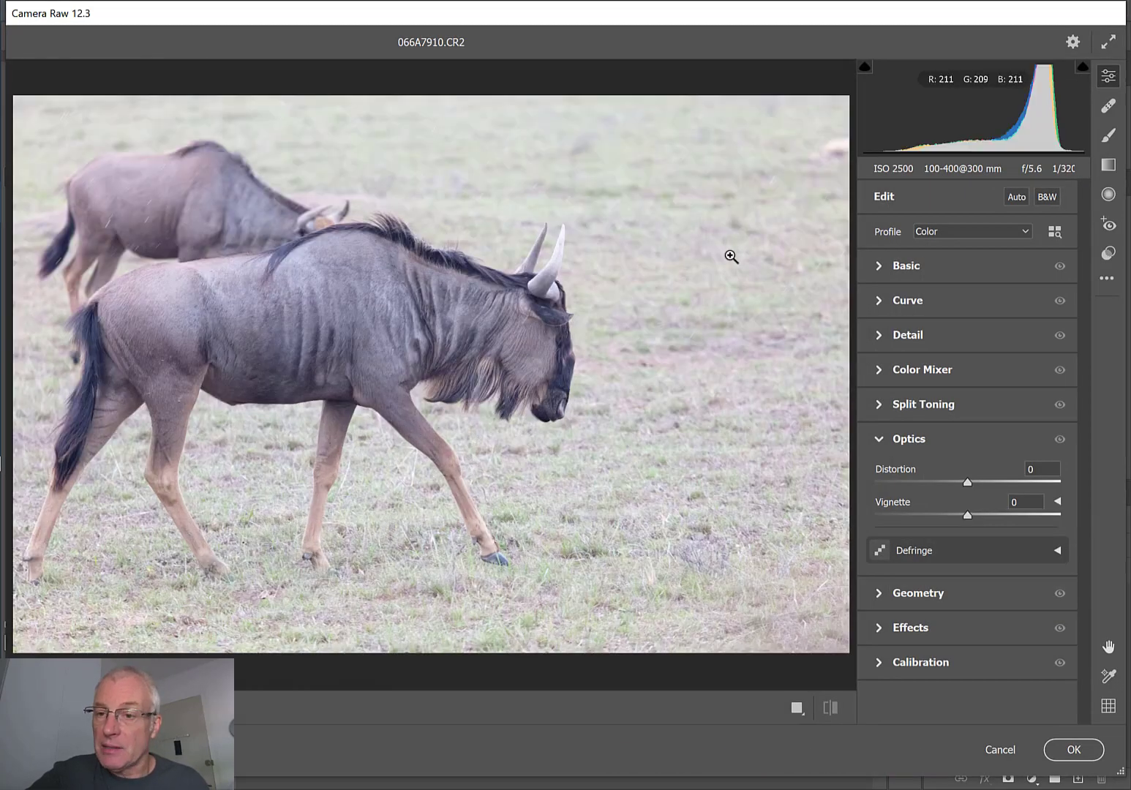
click(1017, 196)
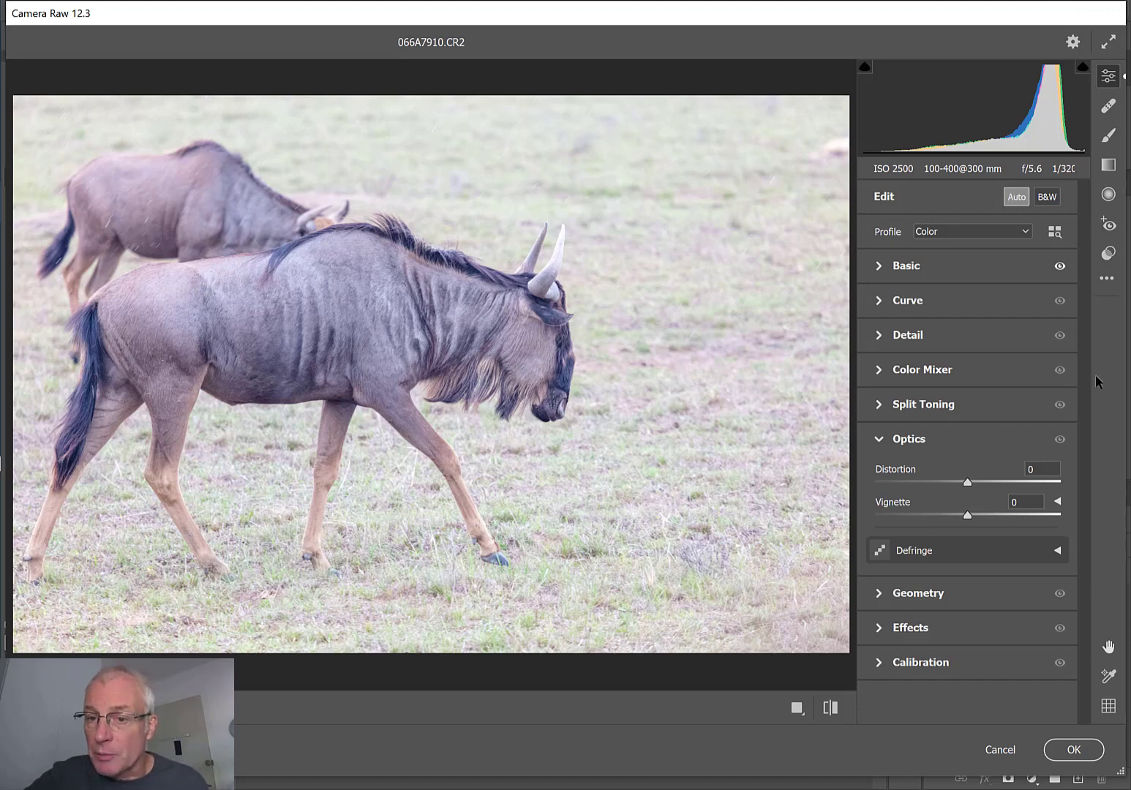
click(947, 260)
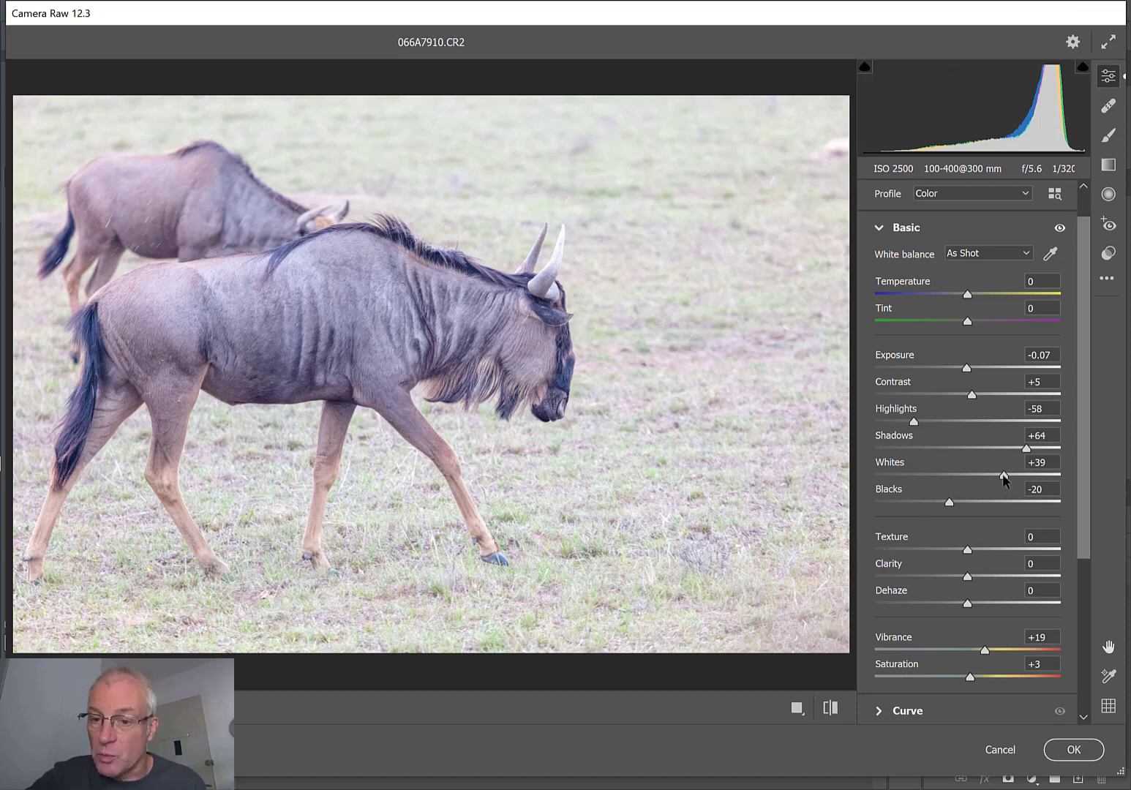
- Set Whites to -74, Highlights to -82, Vibrance to +3 and Shadows to +14
drag(1004, 475, 900, 493)
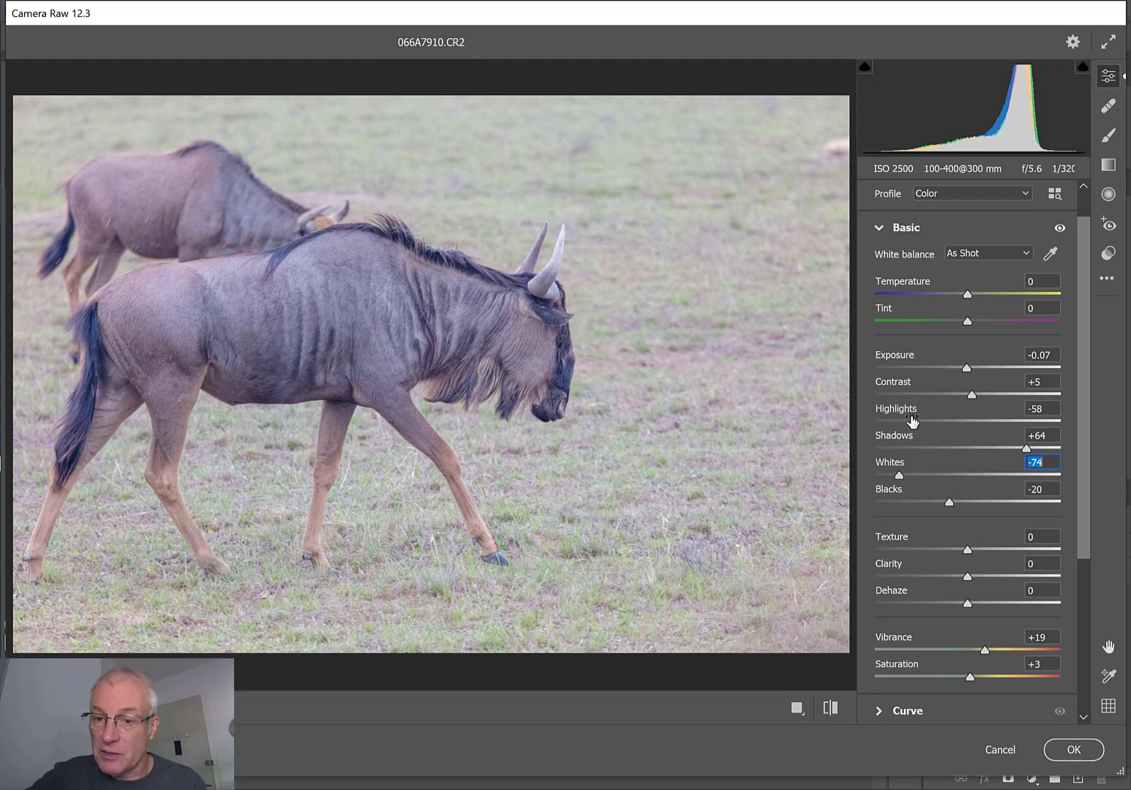
drag(914, 421, 893, 423)
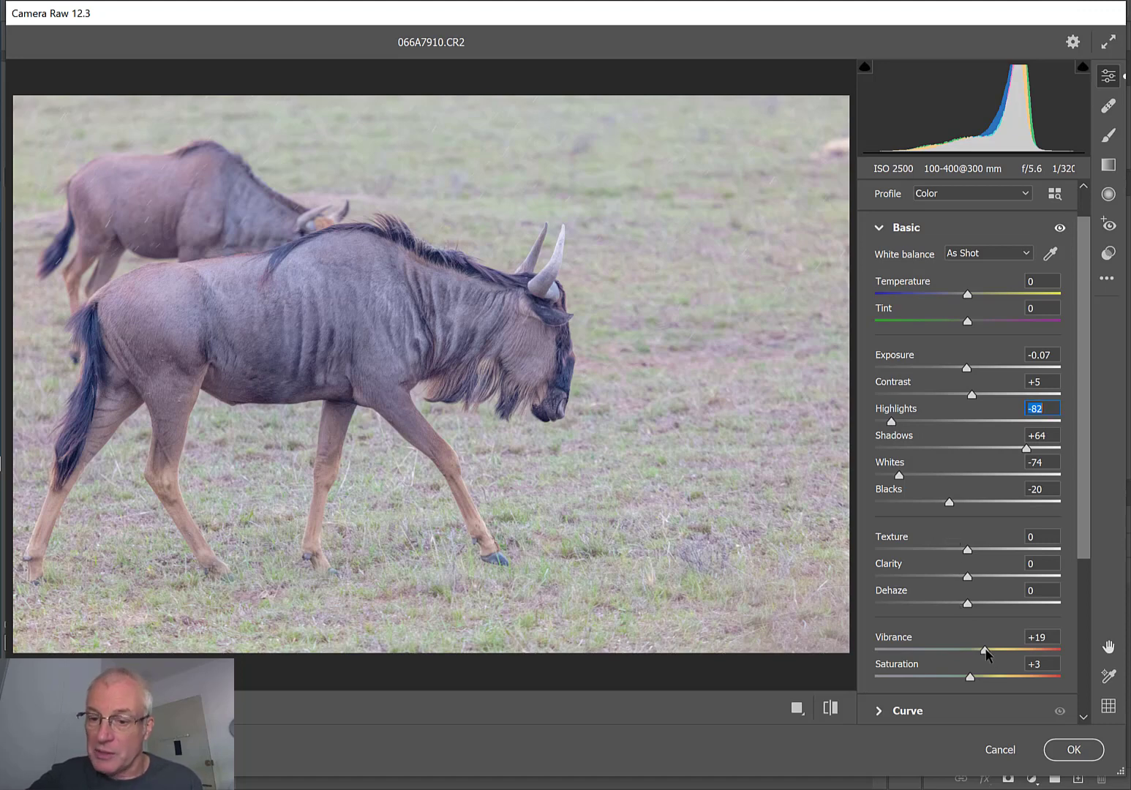
drag(986, 654, 973, 655)
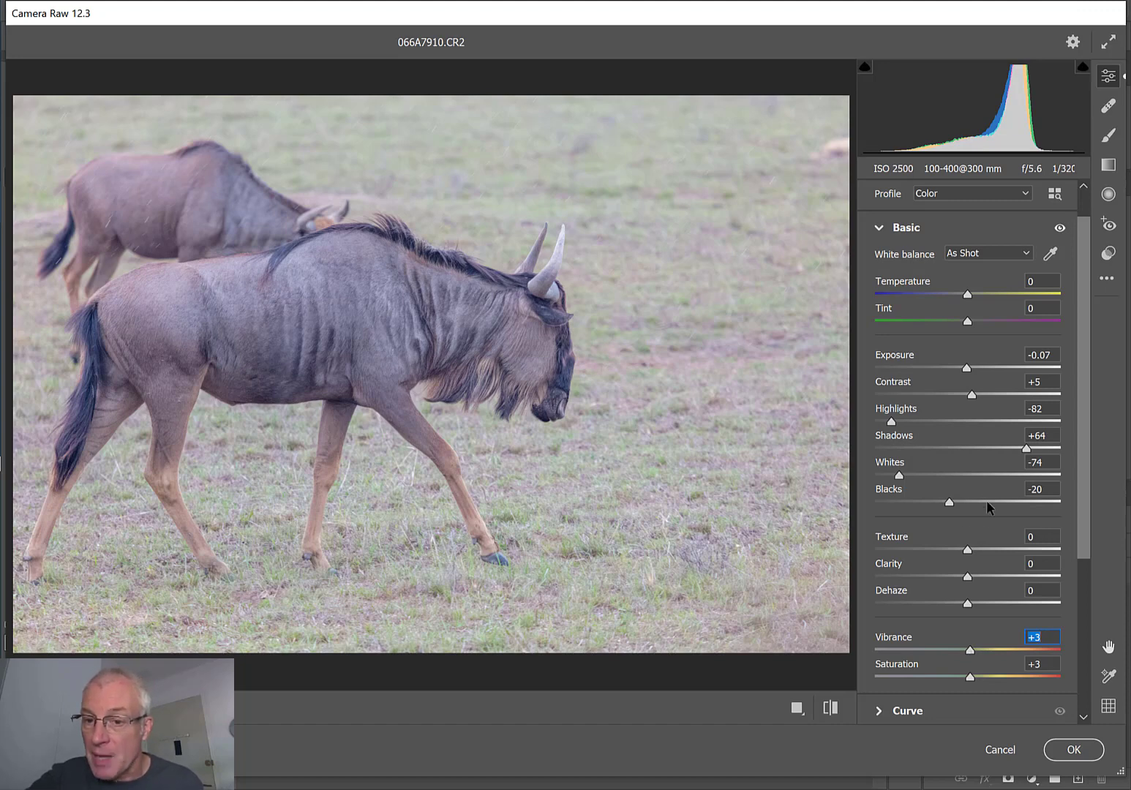
drag(1025, 449, 982, 466)
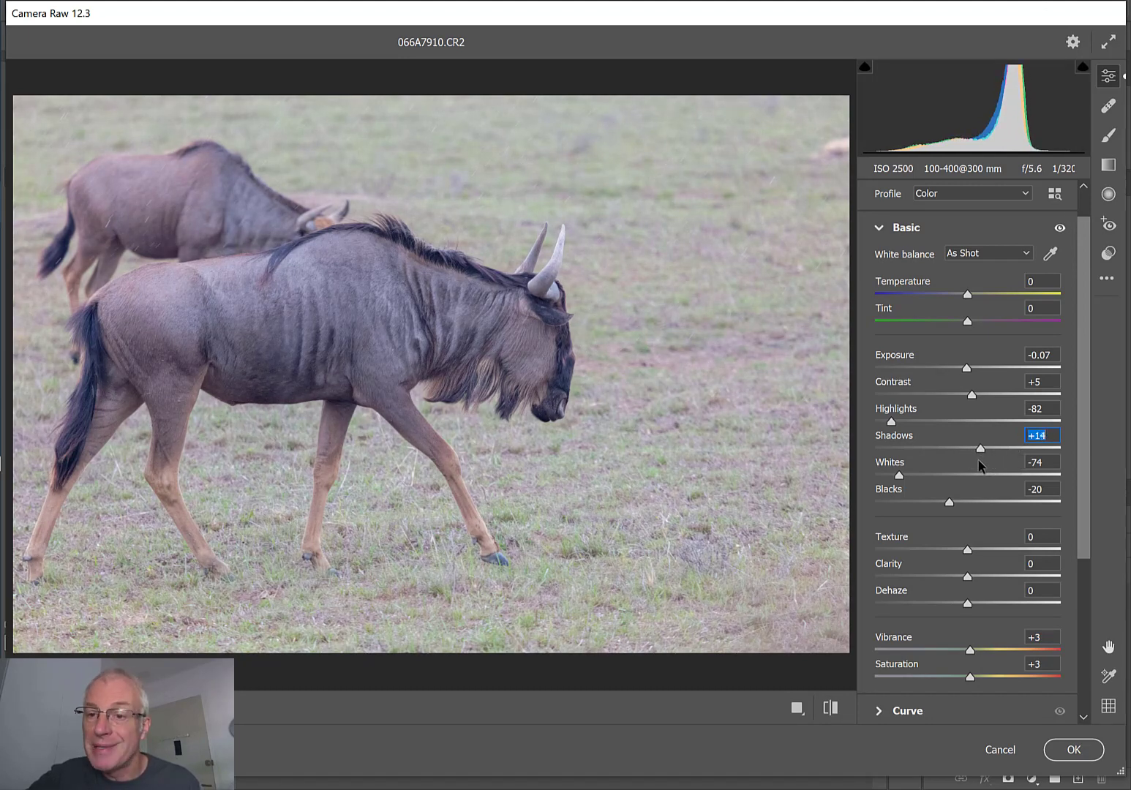
drag(1083, 492, 1090, 581)
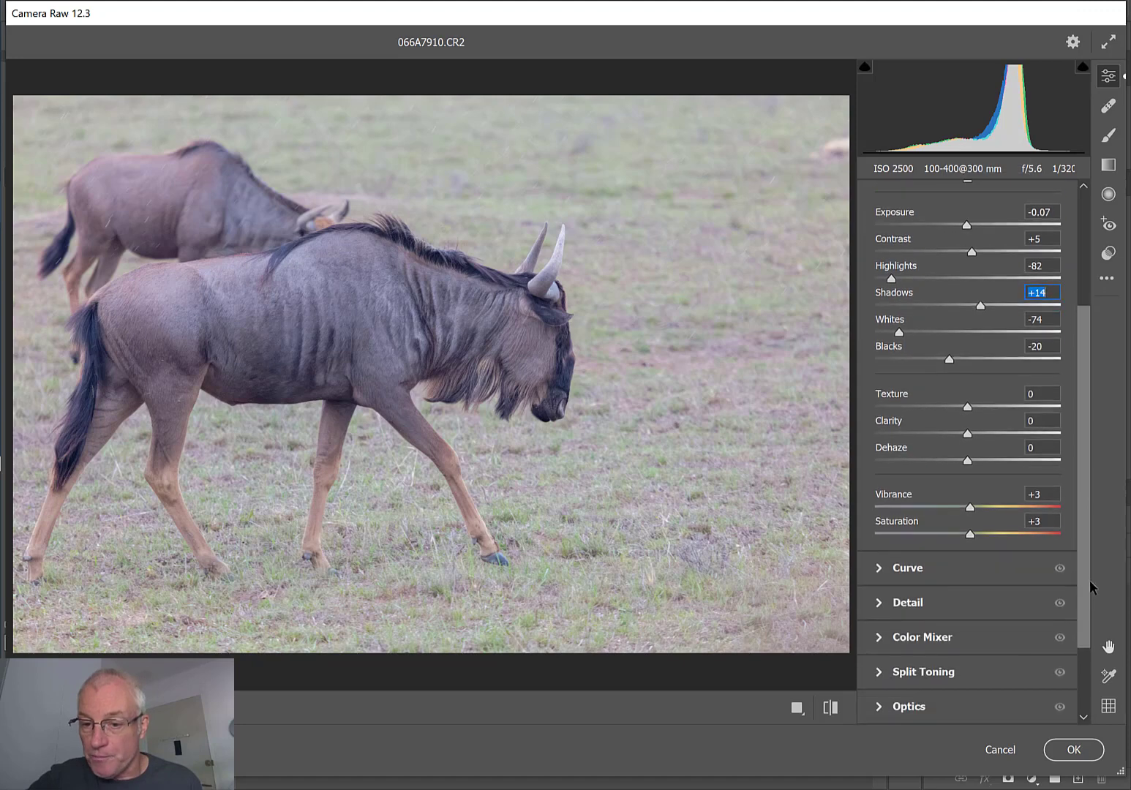
- Set parametric curve Highlights +22, Lights -36, Darks -9 and Shadows +5
click(957, 570)
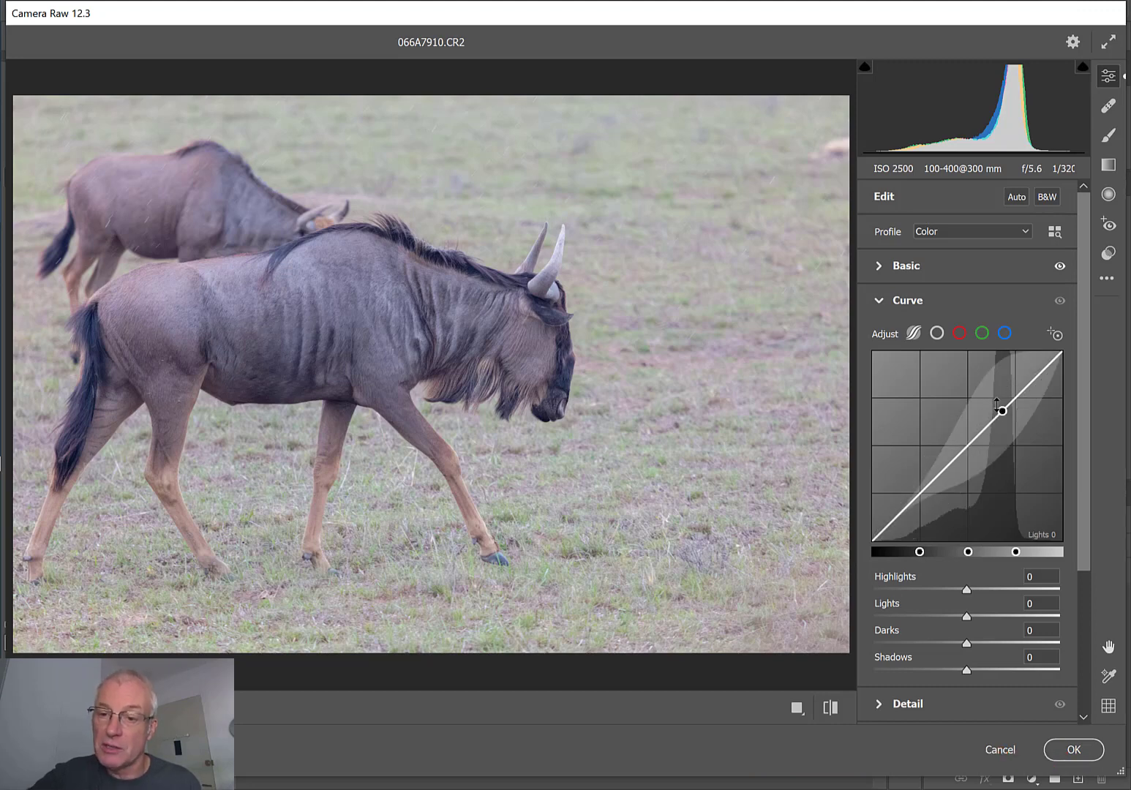
click(966, 590)
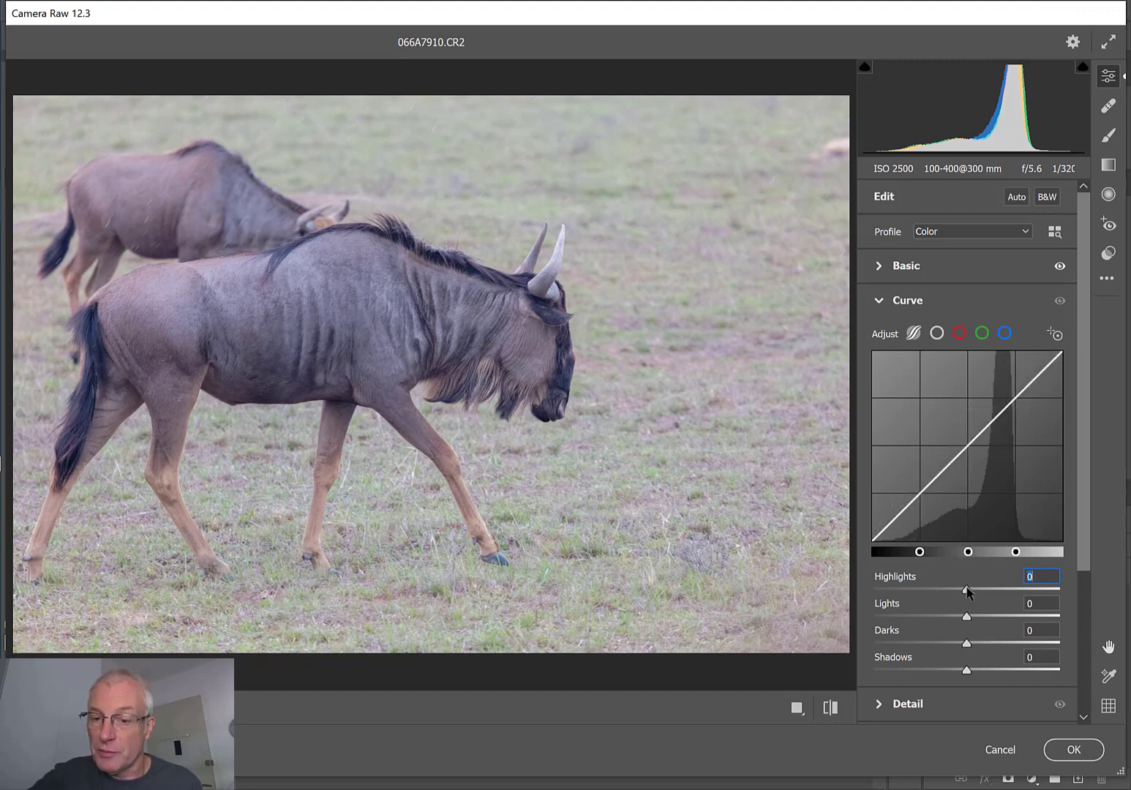
mouse_move(966, 589)
mouse_down()
mouse_move(950, 592)
mouse_move(976, 594)
mouse_move(951, 595)
mouse_move(979, 608)
mouse_up()
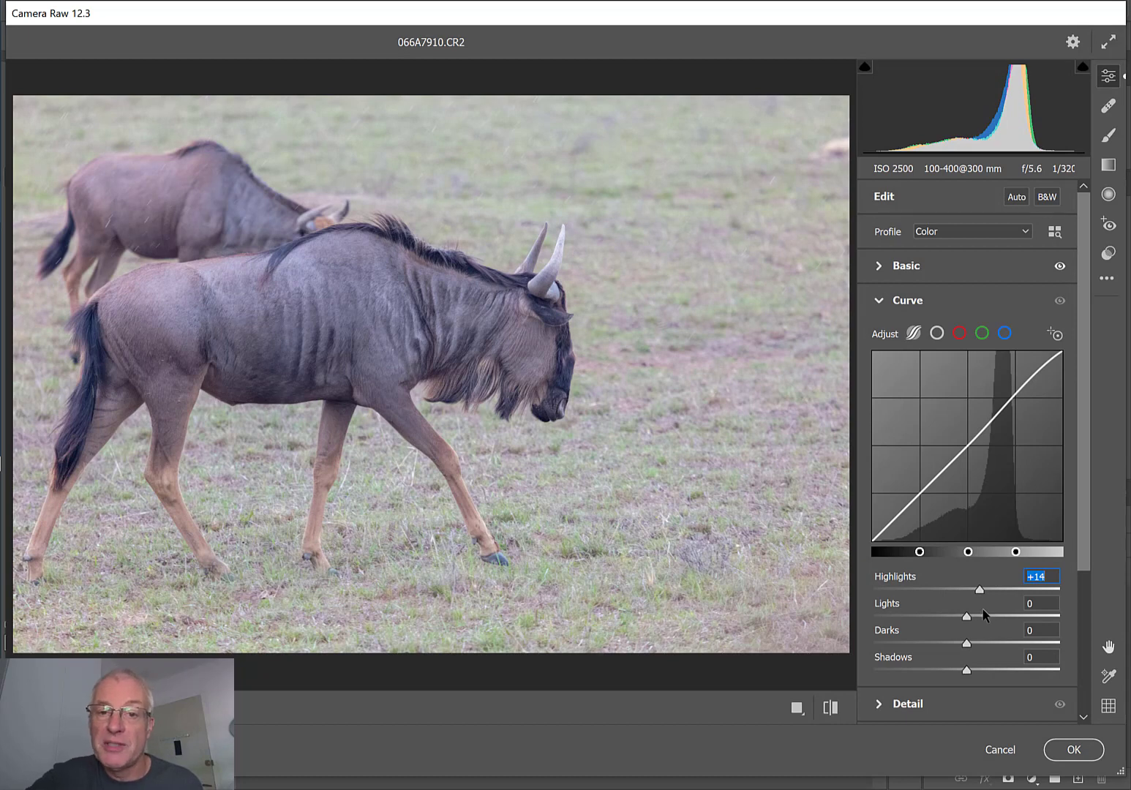
mouse_move(980, 607)
mouse_down()
mouse_move(938, 605)
mouse_move(988, 611)
mouse_up()
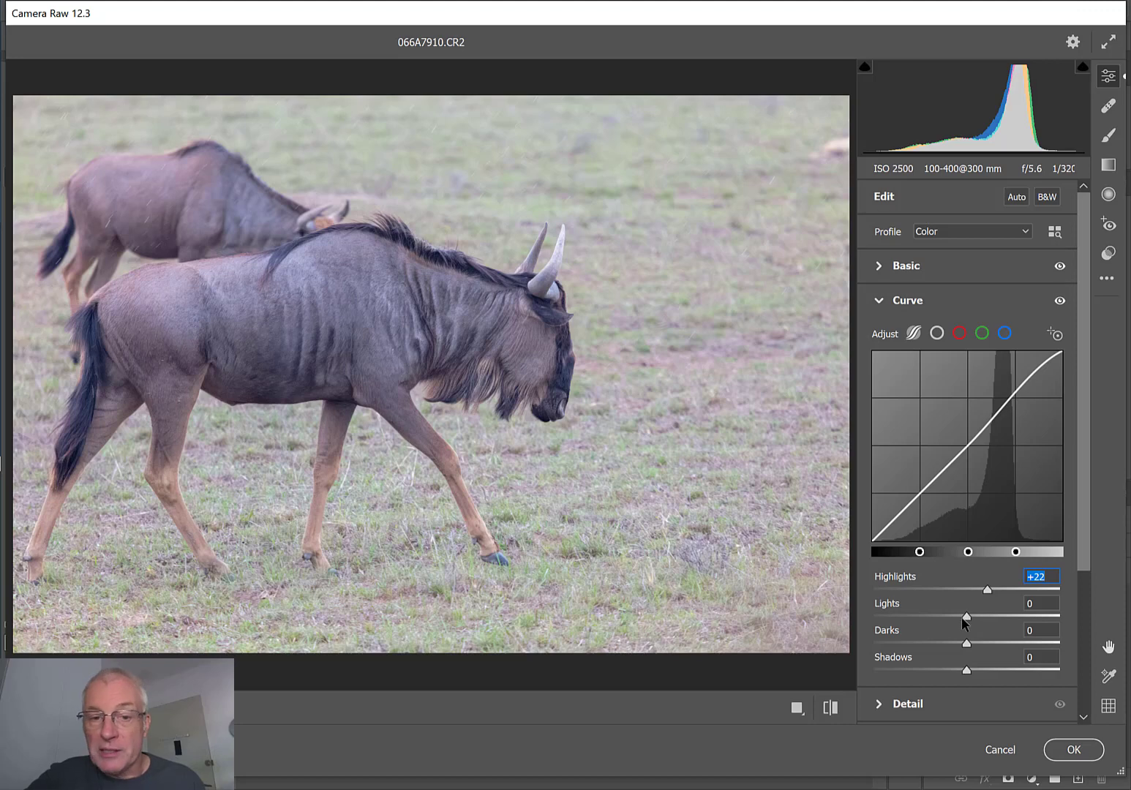
drag(963, 617, 960, 645)
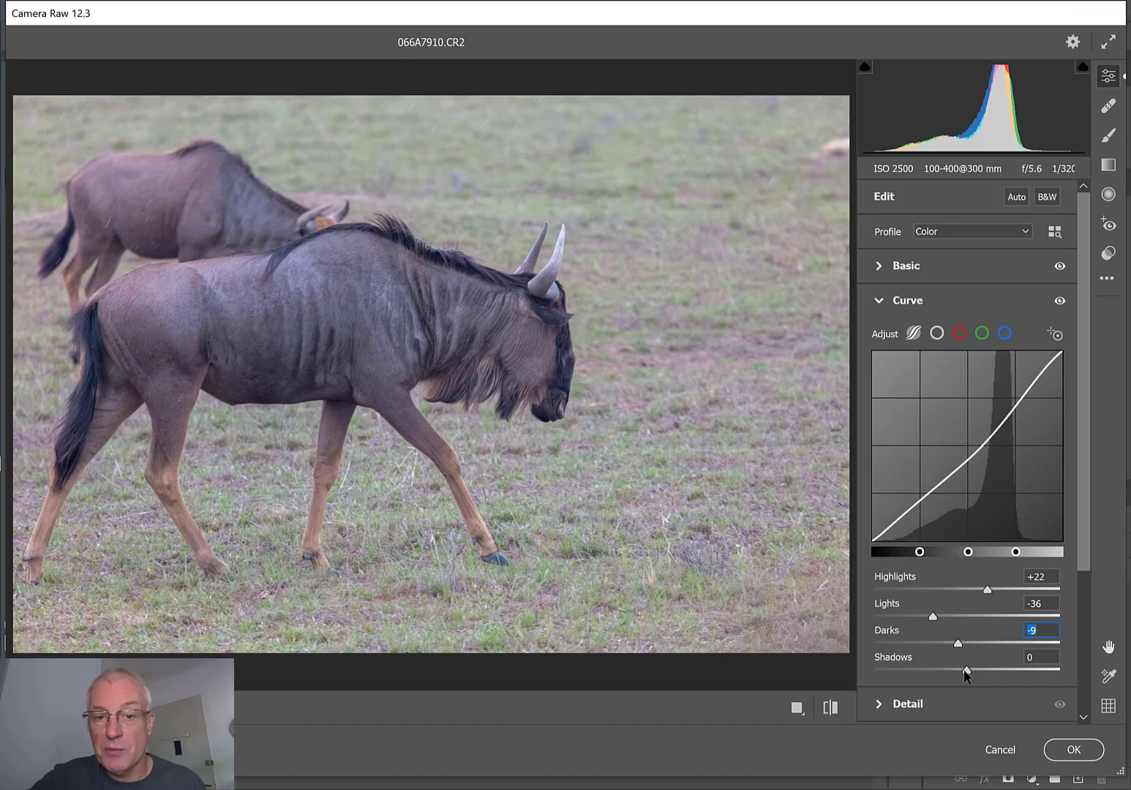
drag(967, 672, 973, 673)
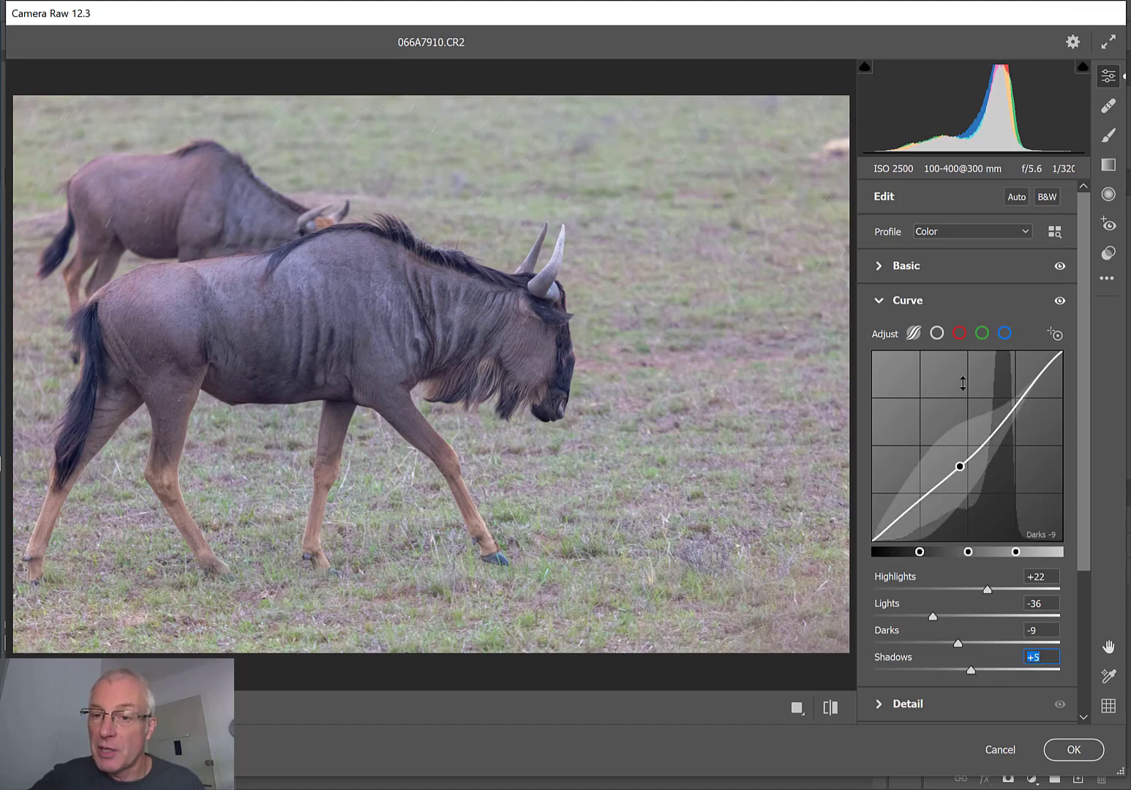
click(959, 273)
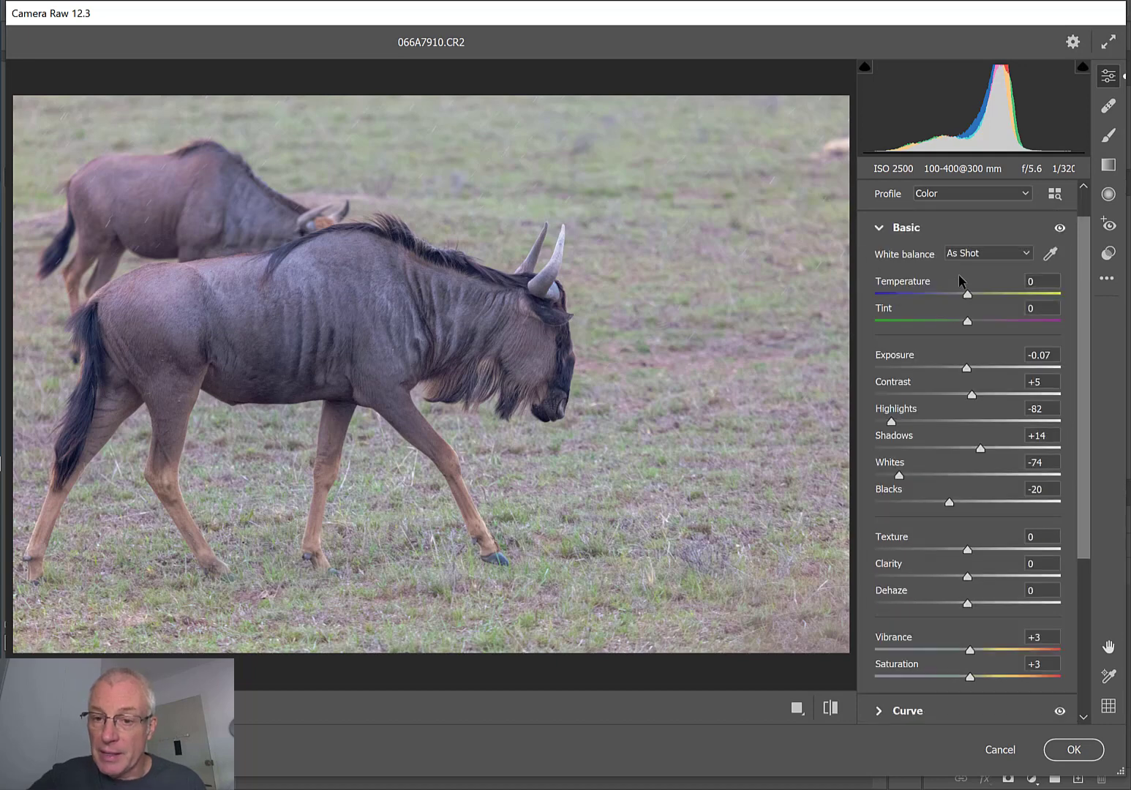
- Set Basic Contrast +21, Saturation +10, Vibrance +17 and Shadows +34
click(972, 395)
drag(974, 395, 985, 396)
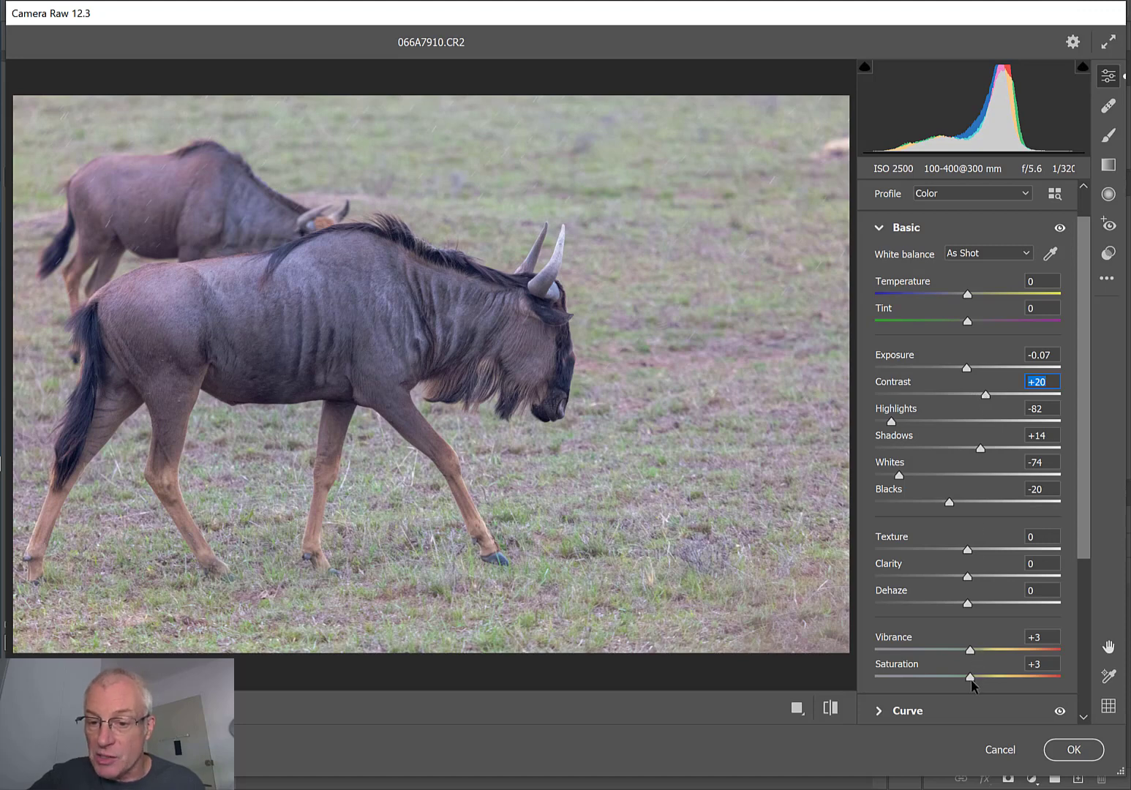
drag(972, 678, 982, 678)
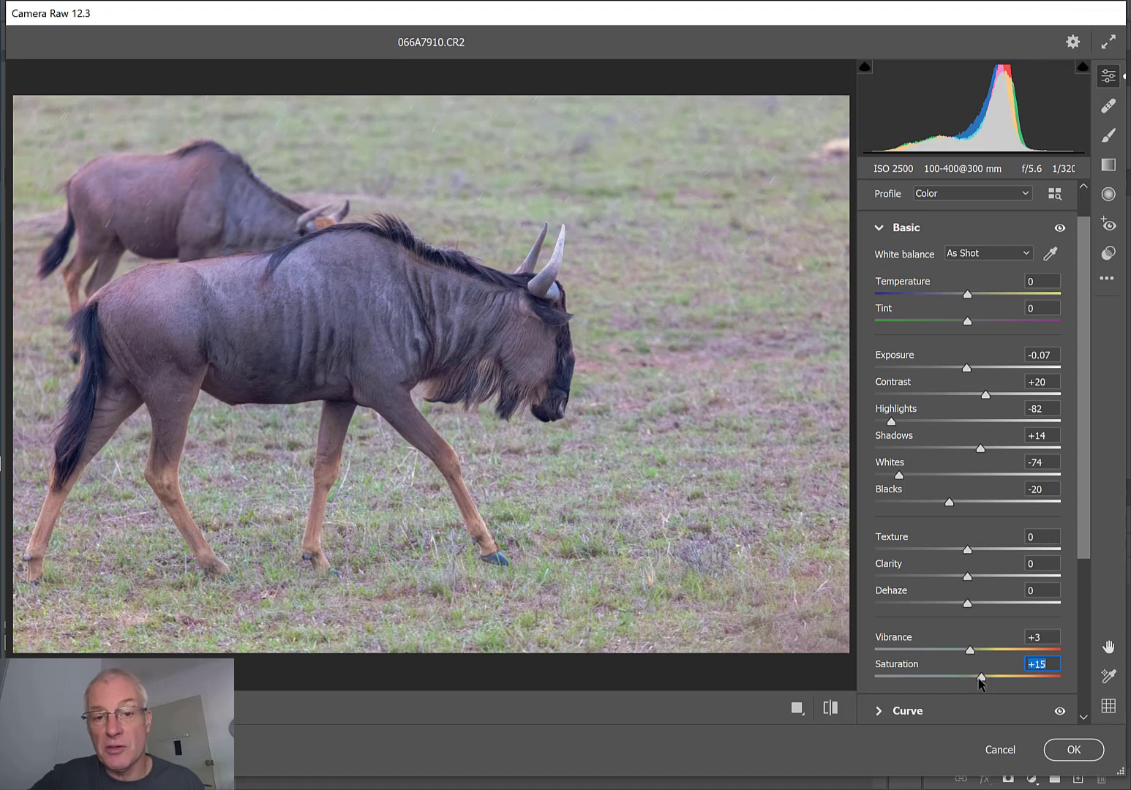
mouse_move(980, 680)
mouse_down()
mouse_move(971, 681)
mouse_move(1014, 684)
mouse_move(965, 683)
mouse_up()
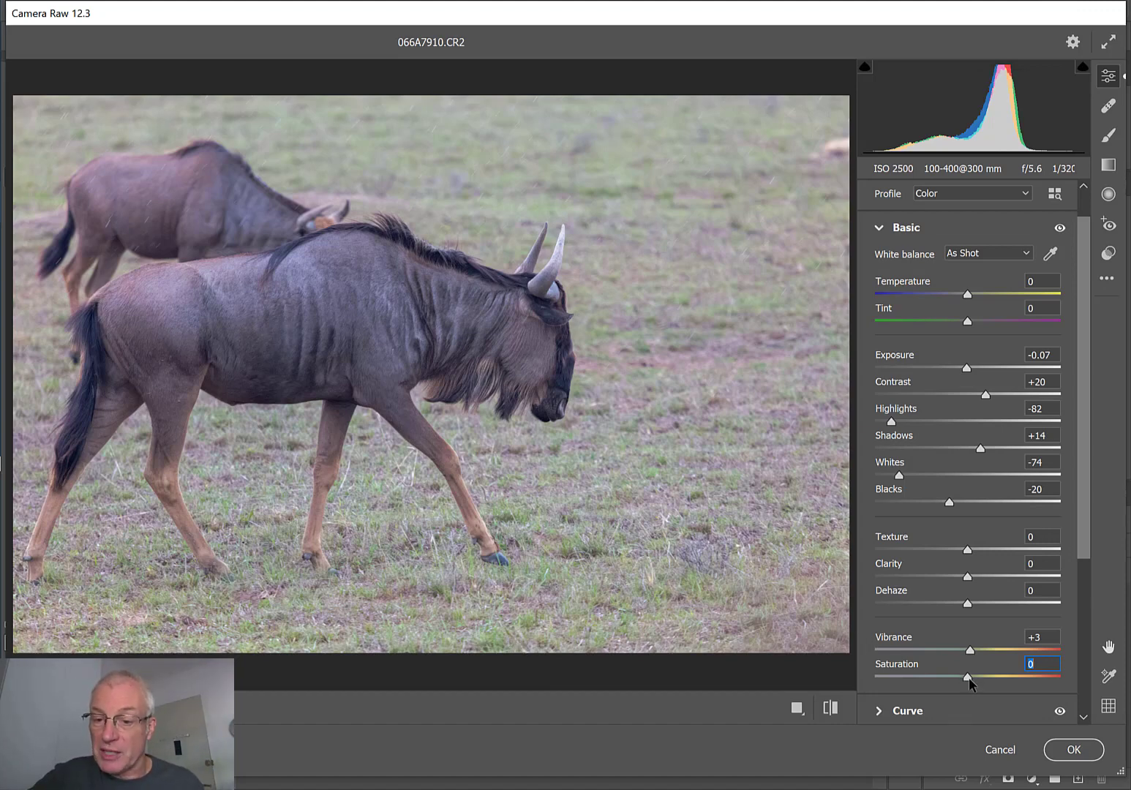
drag(964, 677, 1032, 682)
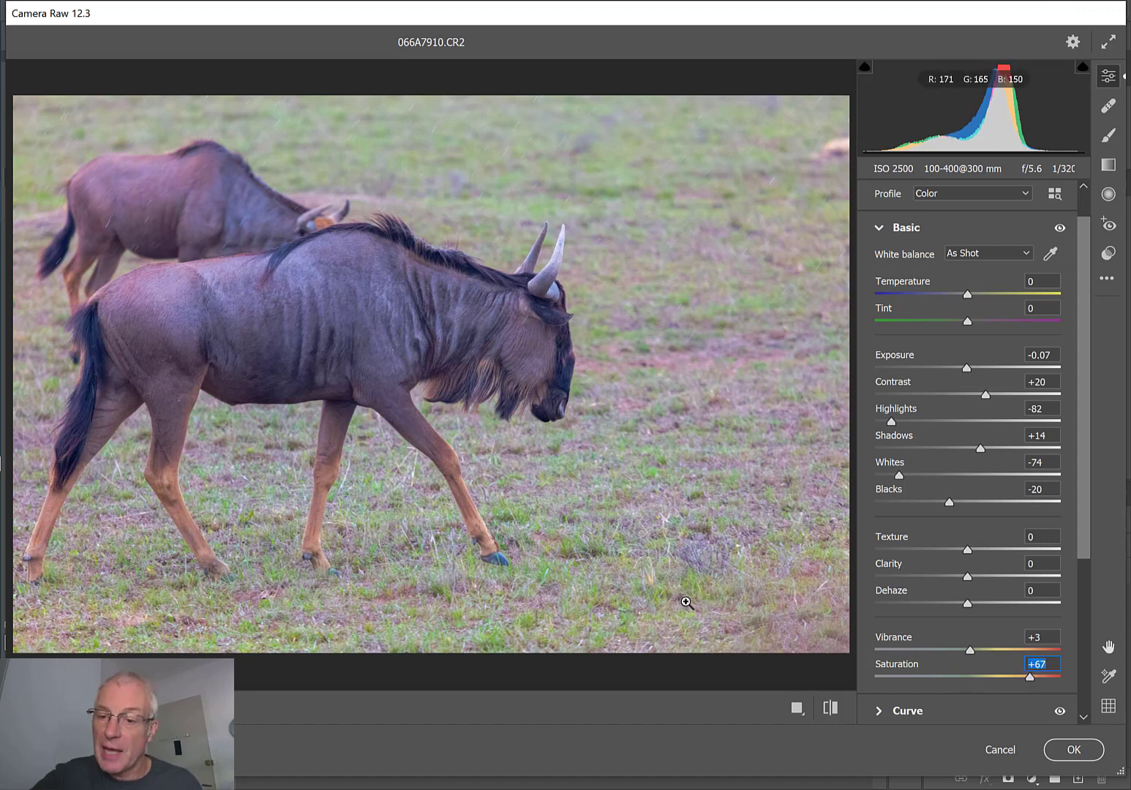
drag(1030, 678, 975, 695)
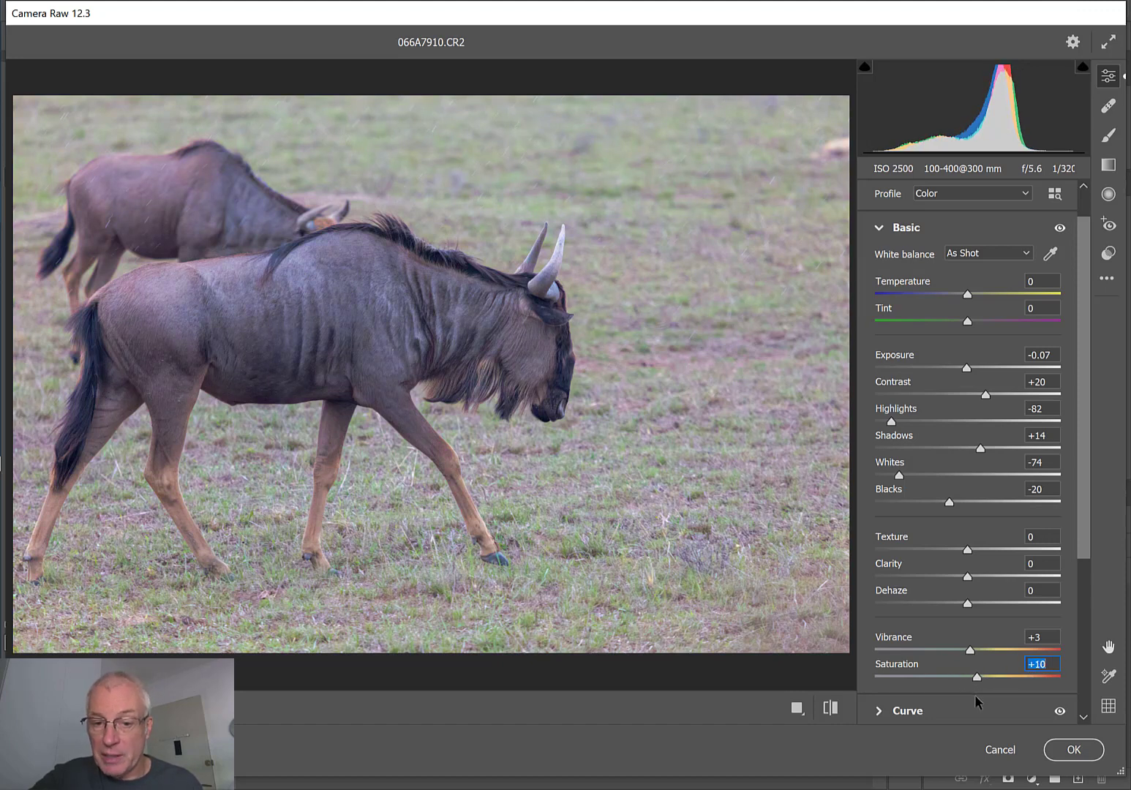
click(971, 651)
mouse_move(970, 651)
mouse_down()
mouse_move(995, 656)
mouse_move(983, 656)
mouse_up()
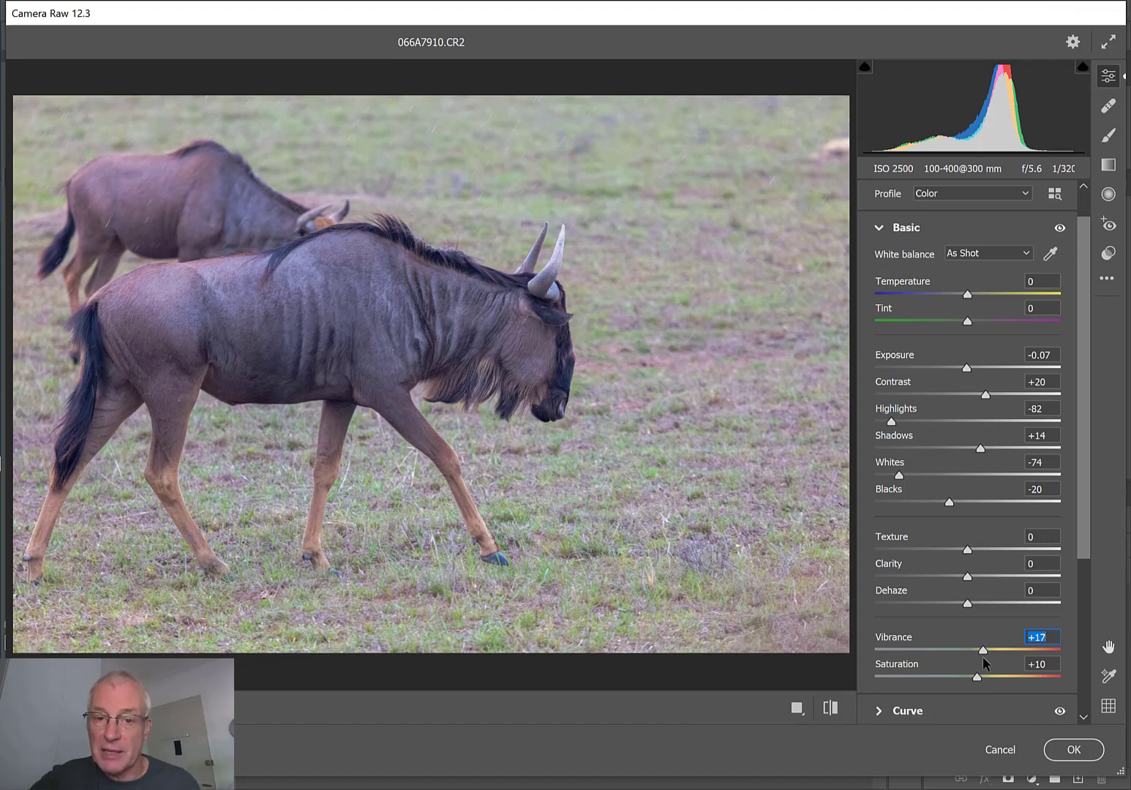
click(992, 394)
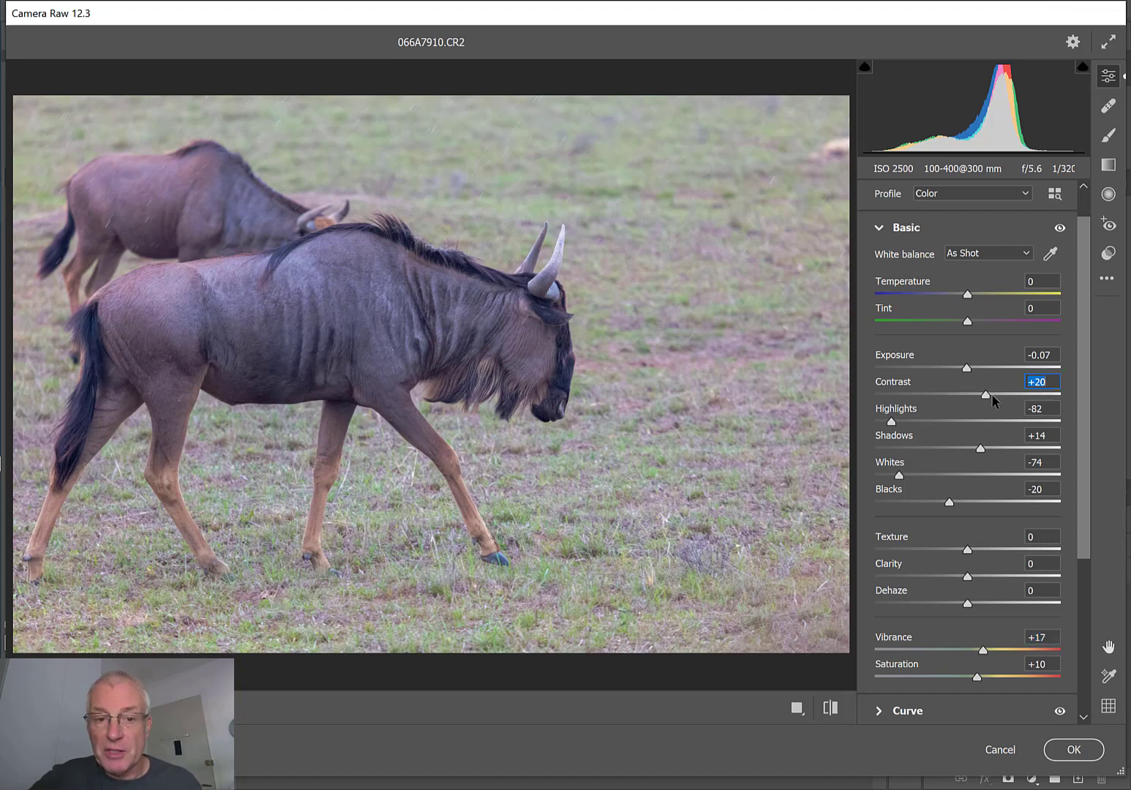
drag(992, 393, 993, 395)
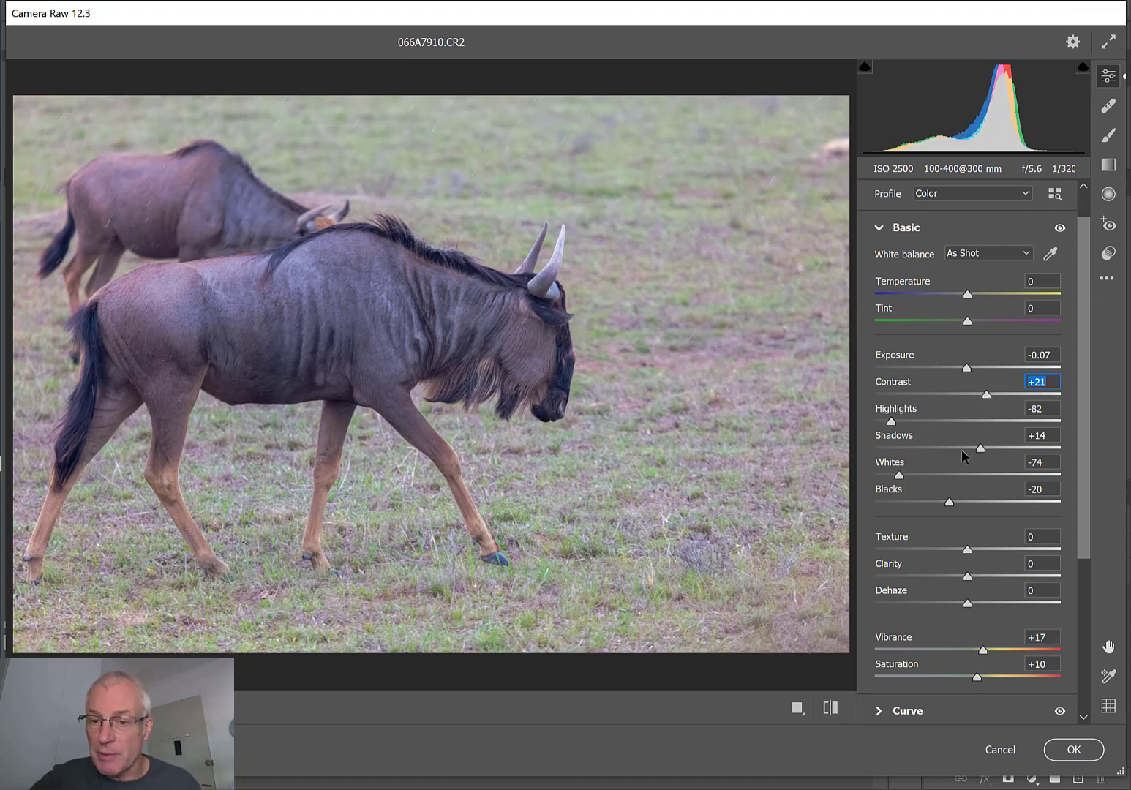
drag(981, 447, 998, 463)
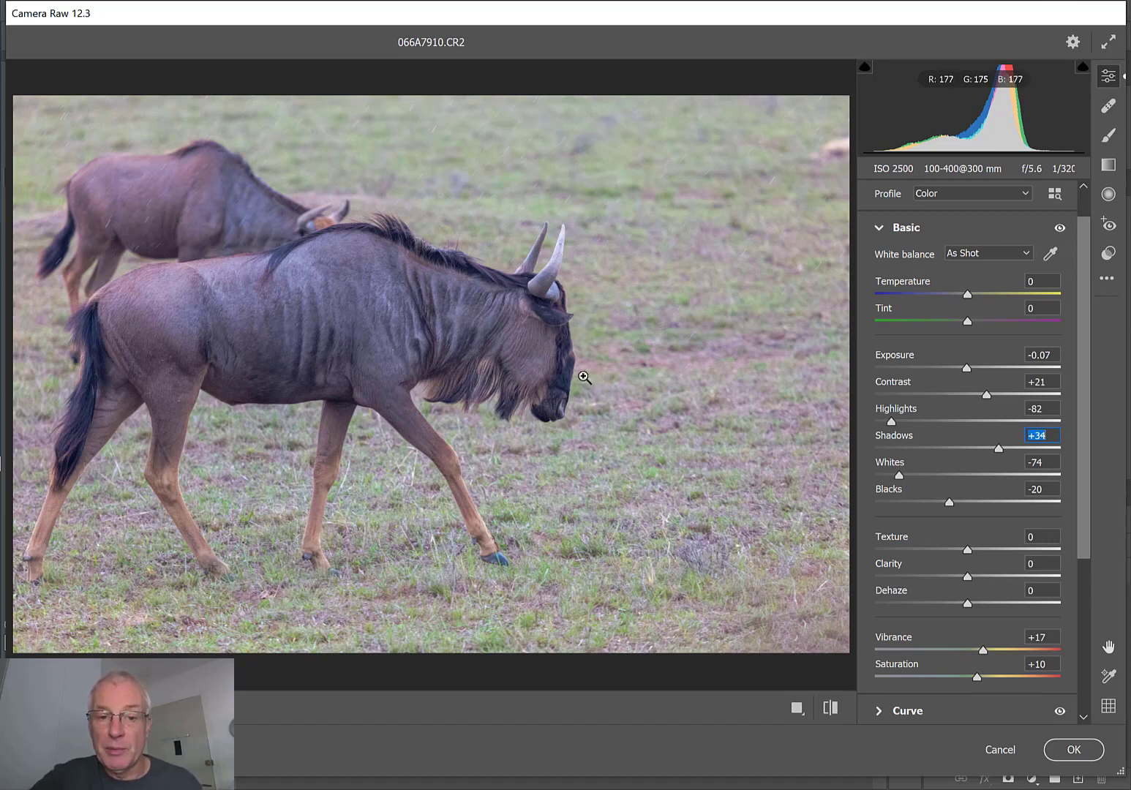
- Confirm the Camera Raw Filter dialog to apply the toning to the wildebeest photo
click(1057, 750)
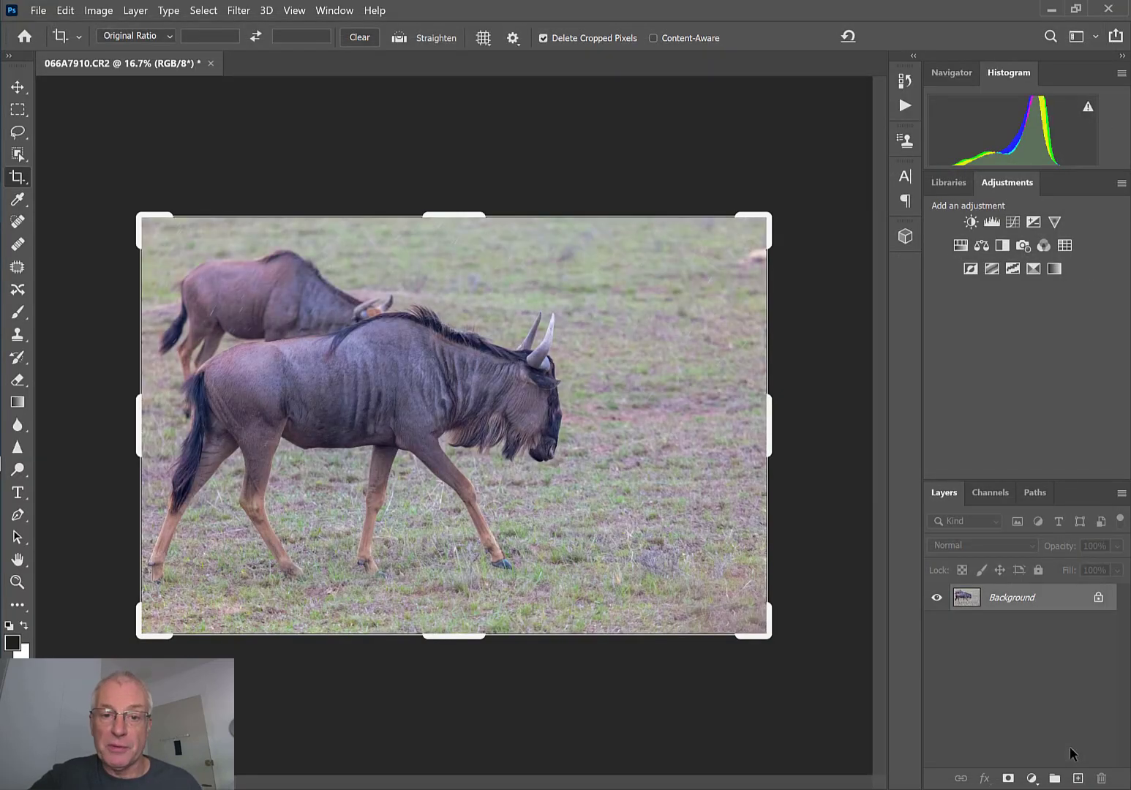